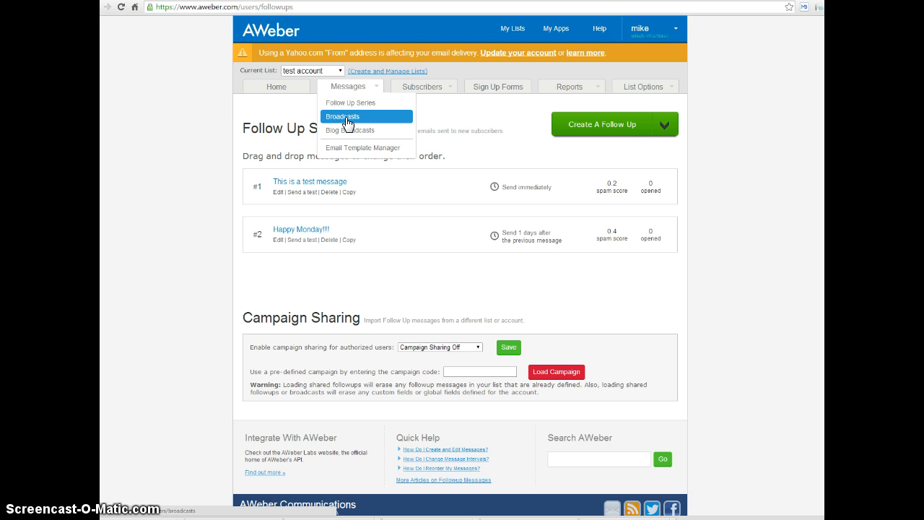
# Step: Start creating the first sign-up form for the test account list
pyautogui.click(116, 111)
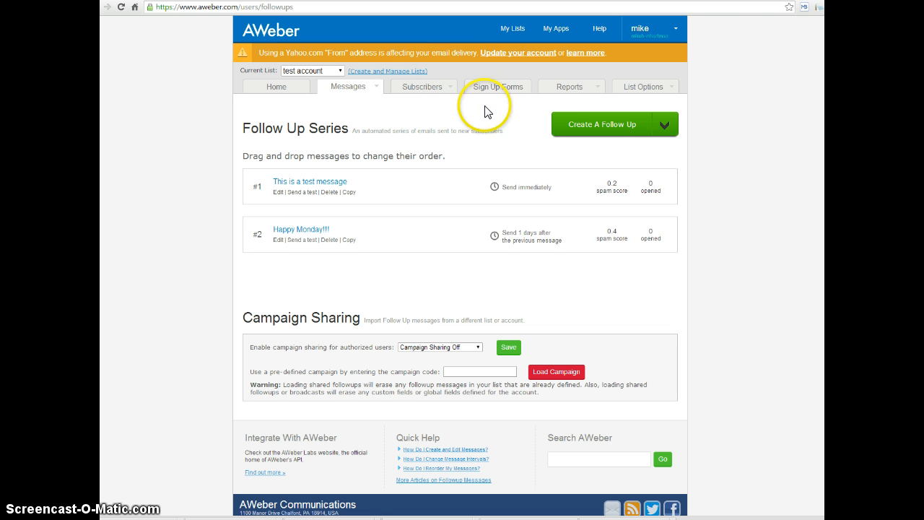
pyautogui.click(493, 83)
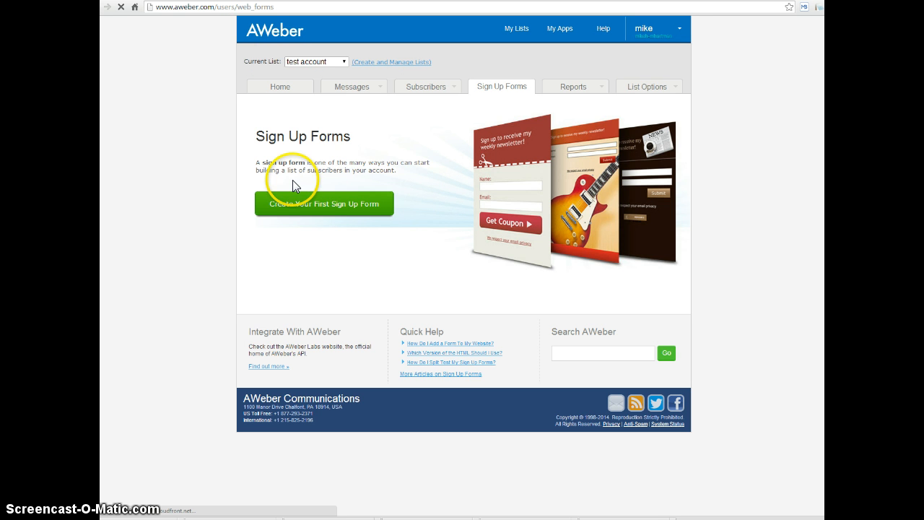
pyautogui.click(312, 205)
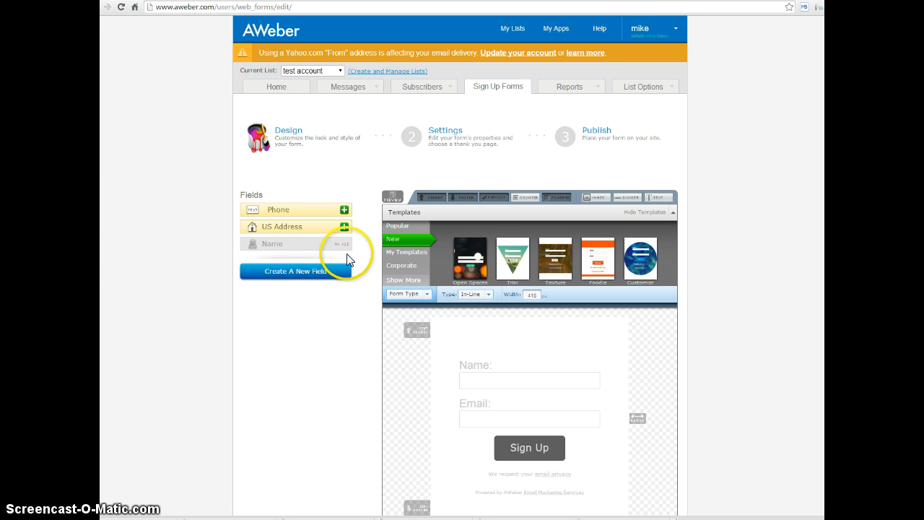
# Step: Browse the Popular, New and Corporate template categories for the sign-up form
pyautogui.click(397, 227)
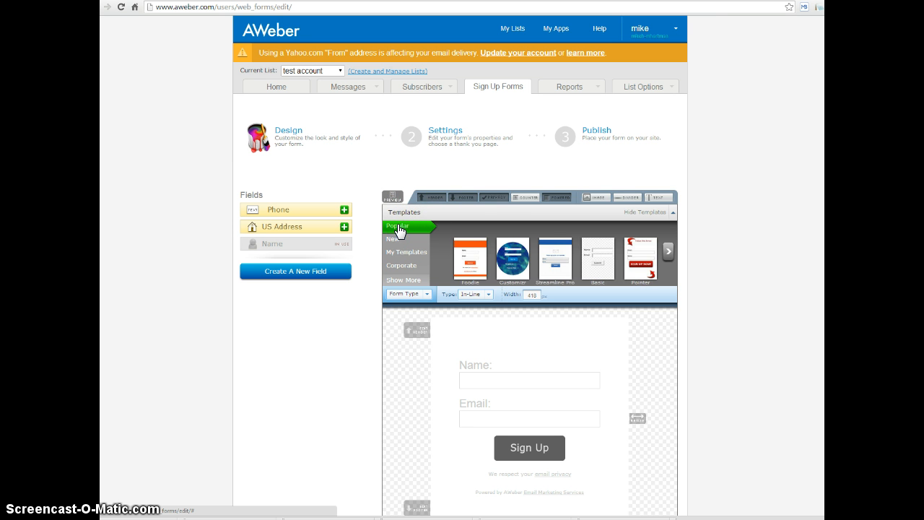
pyautogui.click(668, 257)
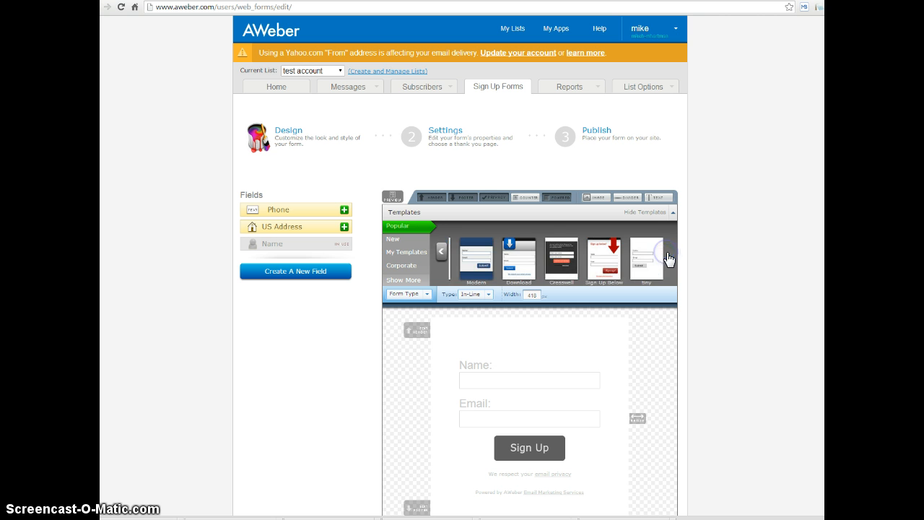
pyautogui.click(393, 241)
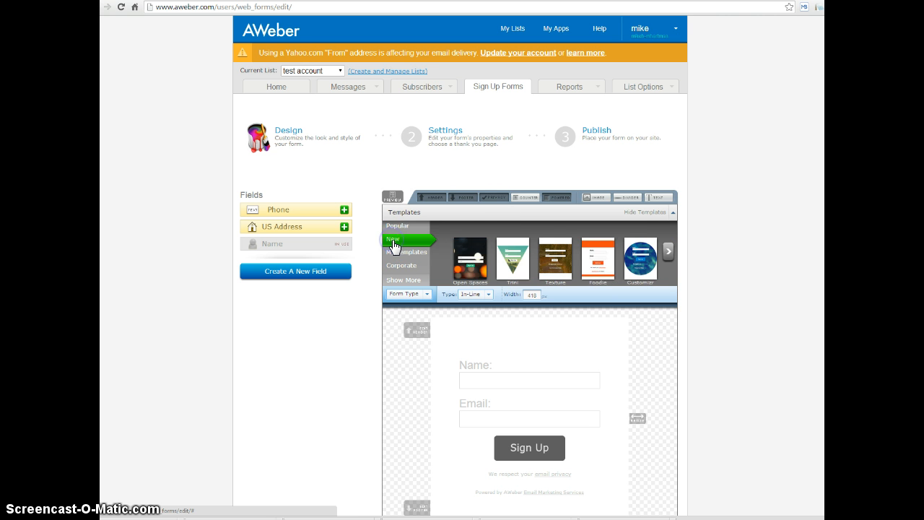
pyautogui.click(666, 252)
pyautogui.click(401, 265)
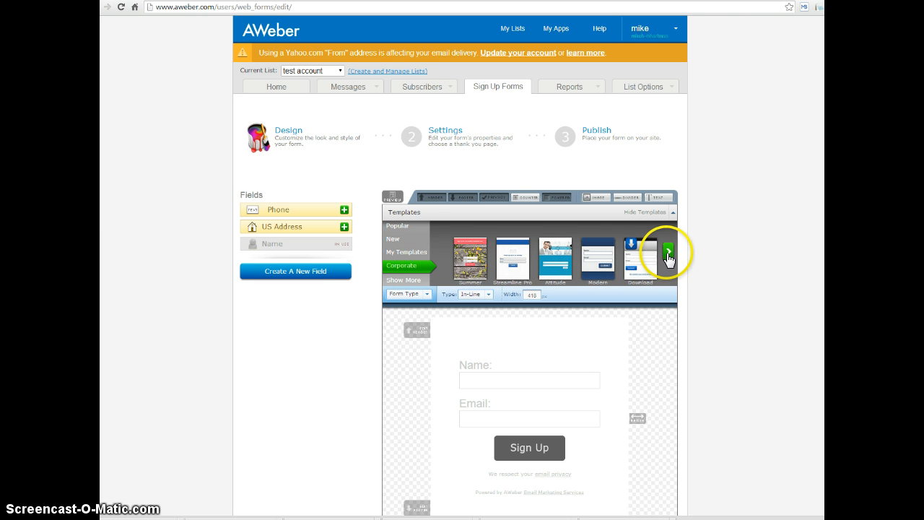
# Step: Load the Modern template from the Popular category in its blue colour scheme
pyautogui.click(398, 225)
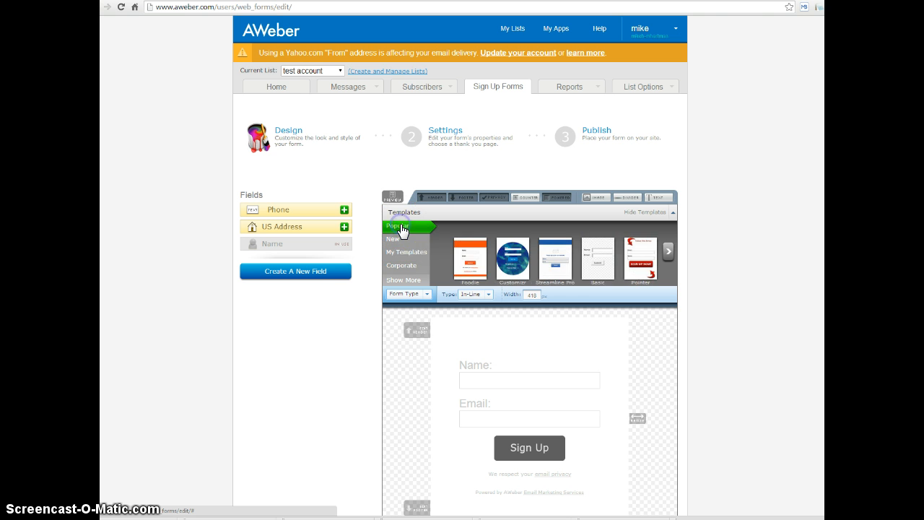
pyautogui.click(669, 254)
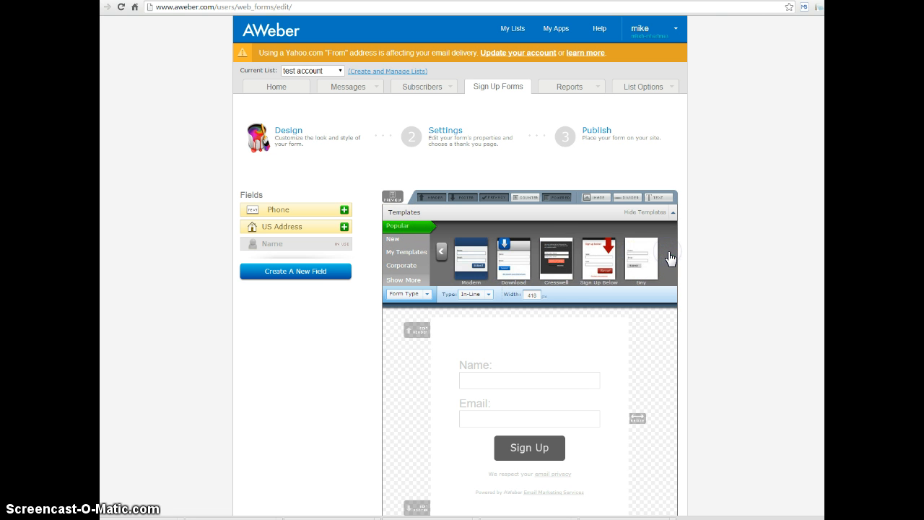
pyautogui.click(463, 261)
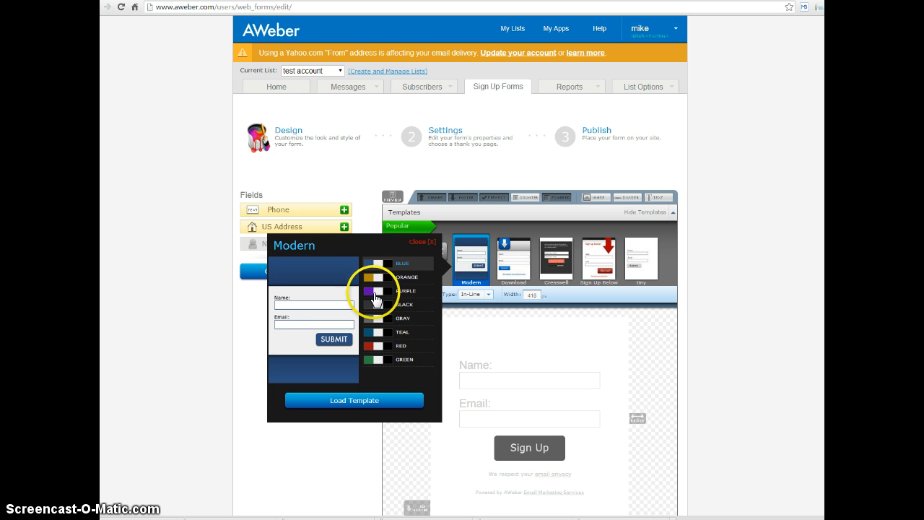
pyautogui.click(373, 402)
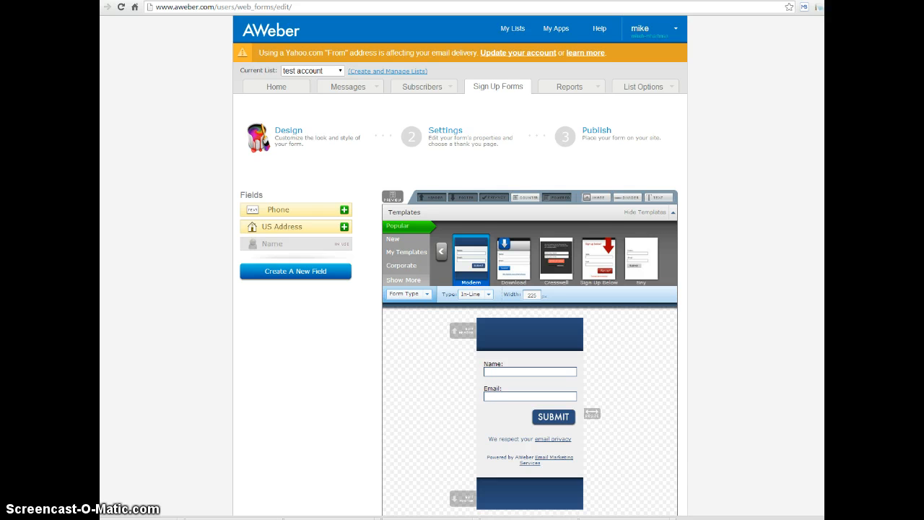
# Step: Widen the sign-up form to nearly fill the design area, and remove and restore its header
pyautogui.scroll(-1, 460, 266)
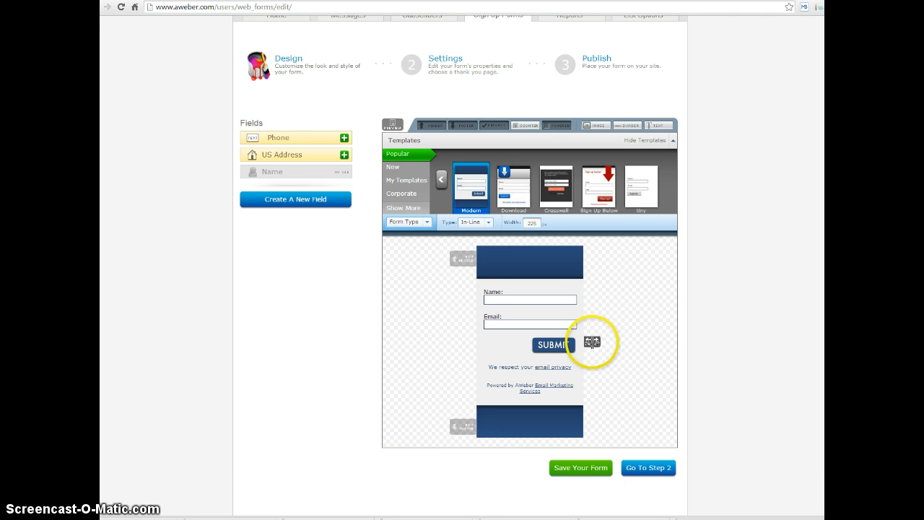
pyautogui.moveTo(592, 341); pyautogui.dragTo(767, 347)
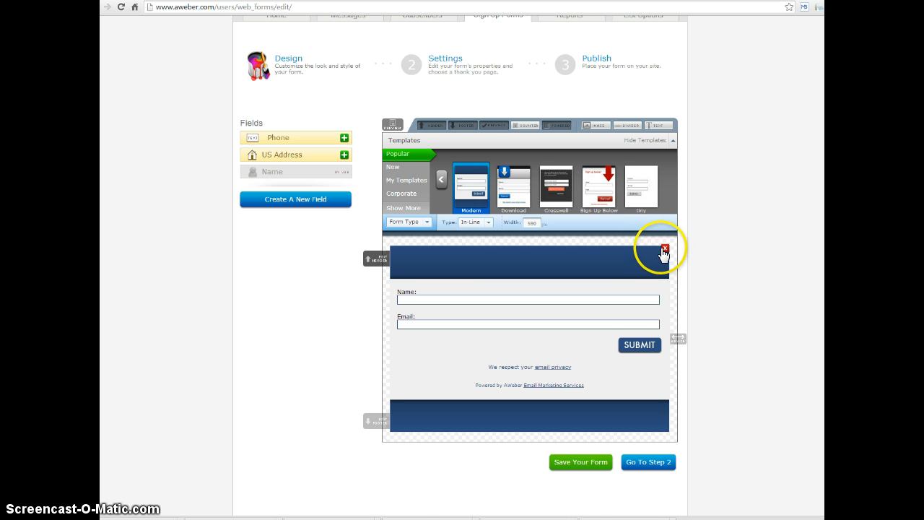
pyautogui.click(664, 250)
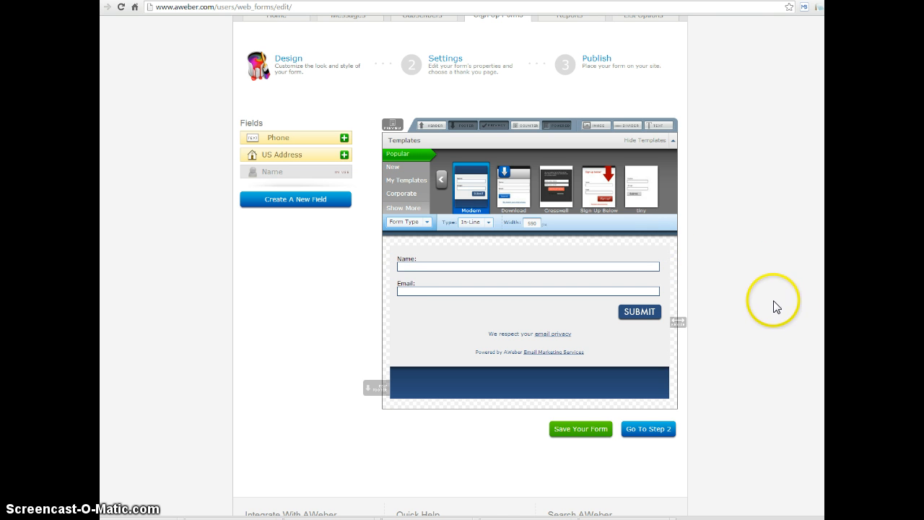
pyautogui.click(431, 125)
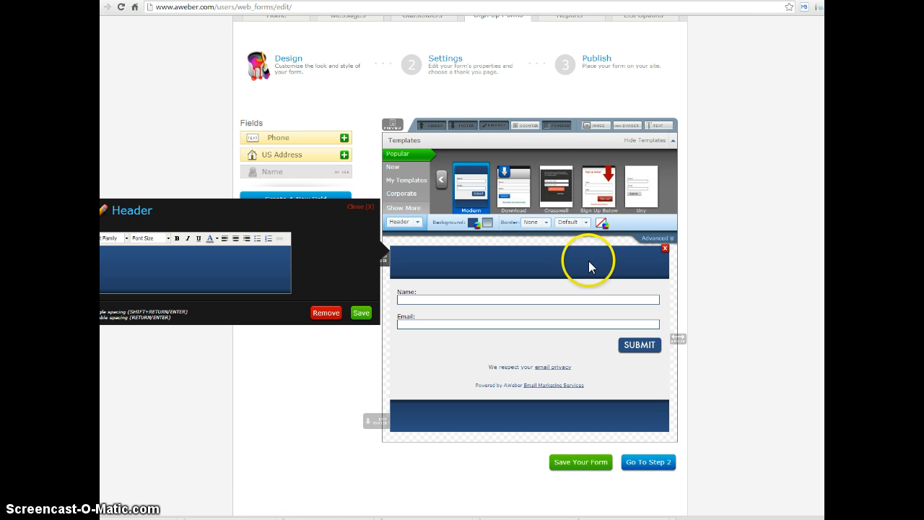
# Step: Enter the header text "Do you have kids at home? Are your expenses getting out of hand?"
pyautogui.click(204, 253)
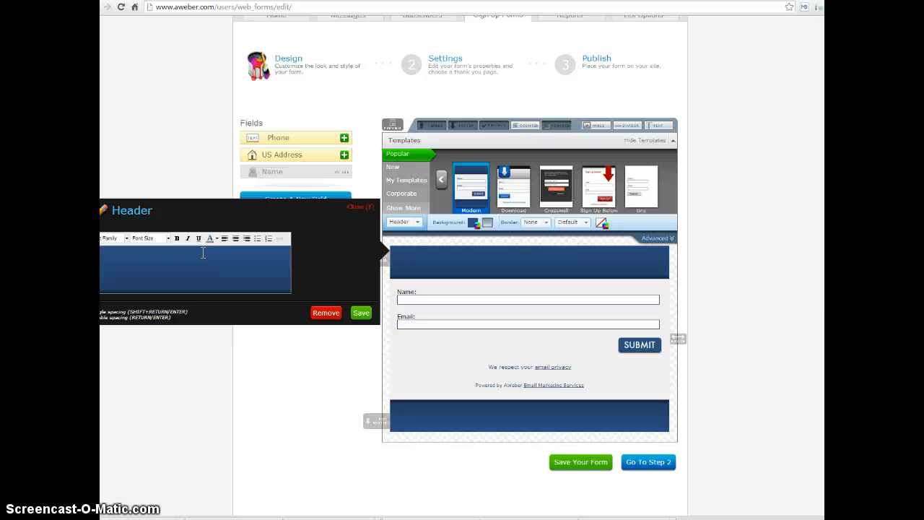
pyautogui.write('Do you have kids ')
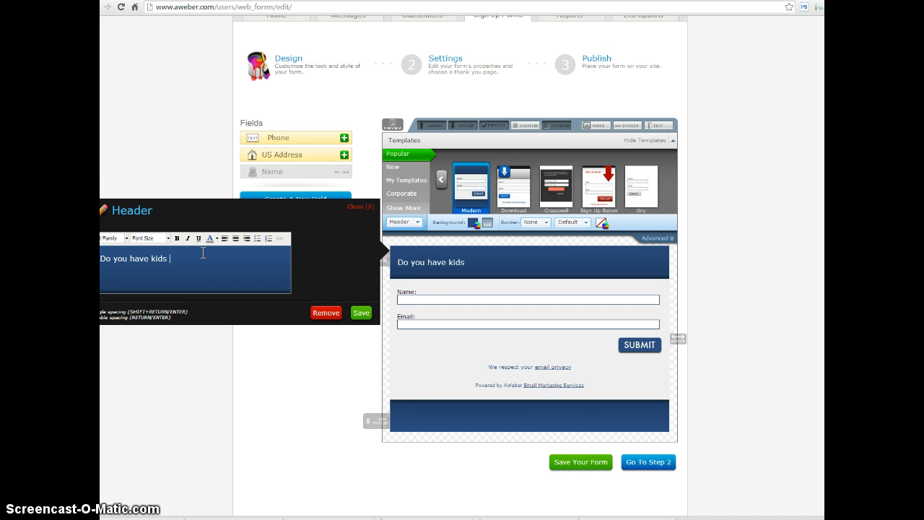
pyautogui.write('at home?  Are your')
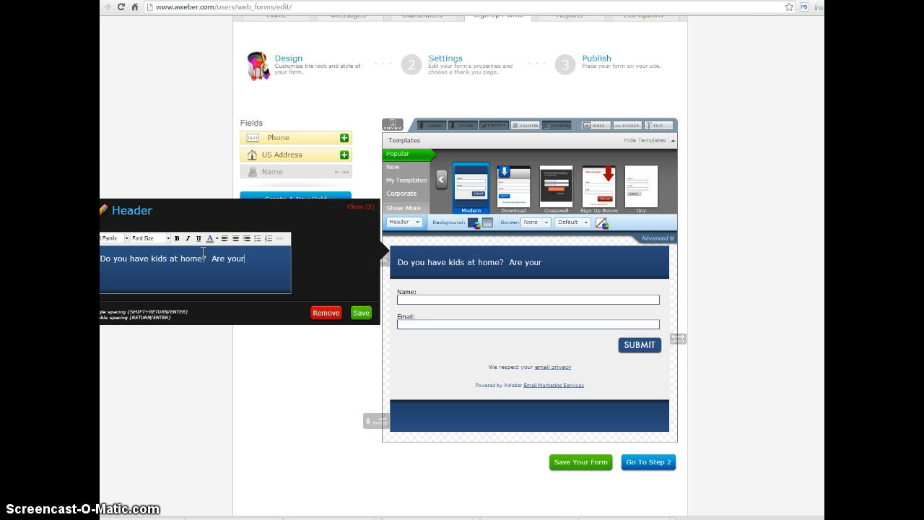
pyautogui.write(' expenes')
pyautogui.press('BackSpace')
pyautogui.write('ses getting out of ')
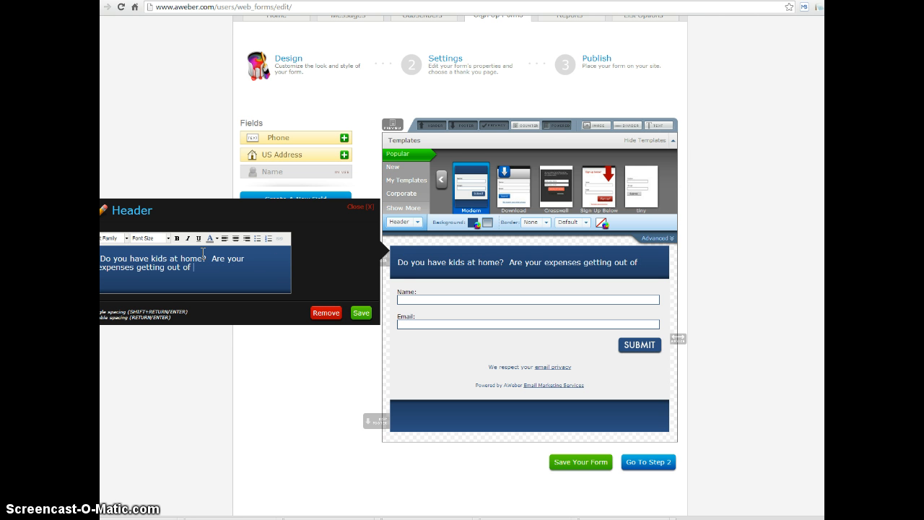
pyautogui.write('hand?  ')
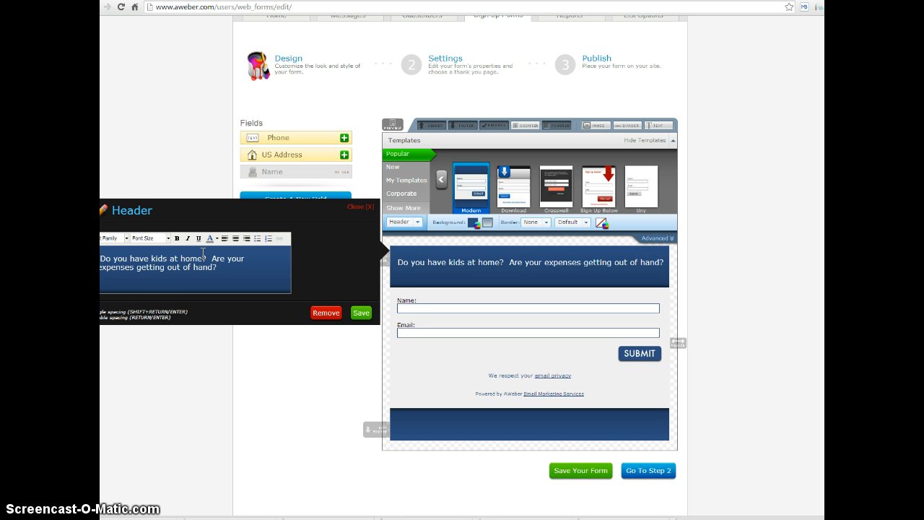
# Step: Continue the header text with "would you like to learn how we make money using eBay..."
pyautogui.write('would you like to ')
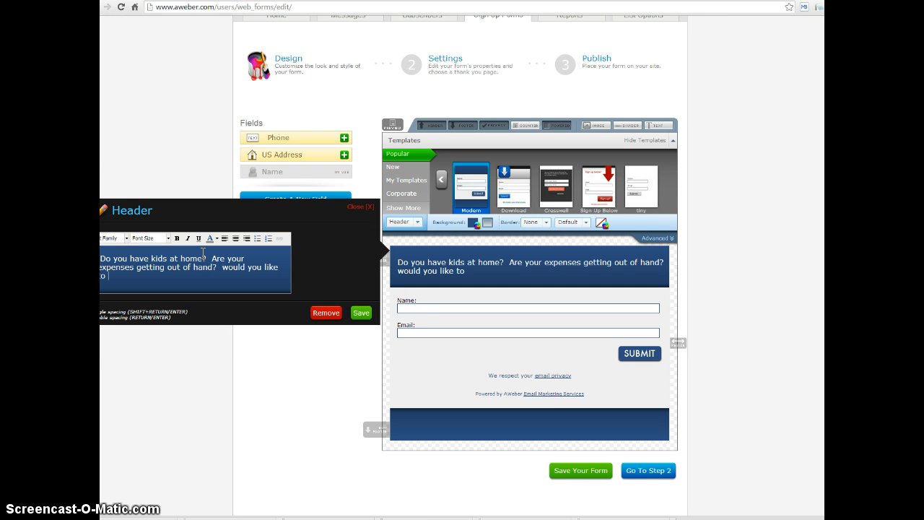
pyautogui.write('lea')
pyautogui.write('how we make money ')
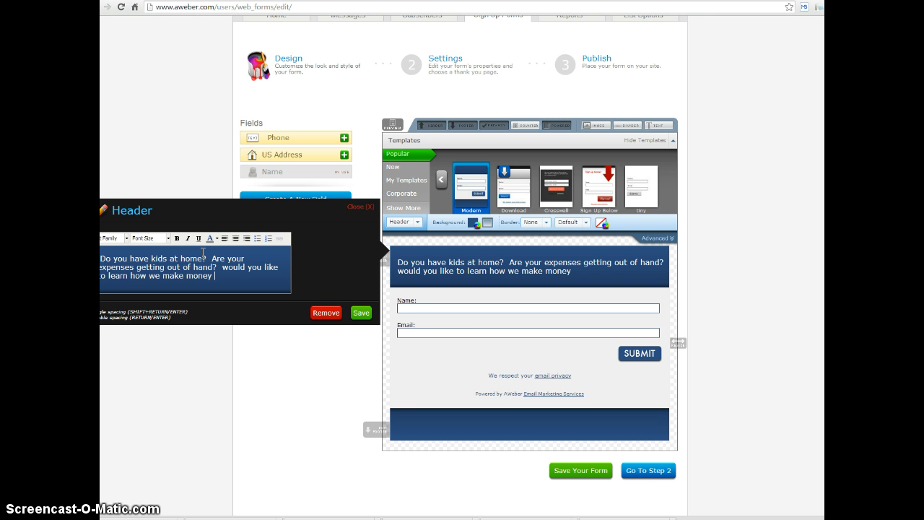
pyautogui.write('using eBay...')
# Step: Add the line "Sign-up and get our FREE info...." as a separate paragraph below the header text
pyautogui.press('Return')
pyautogui.press('Return')
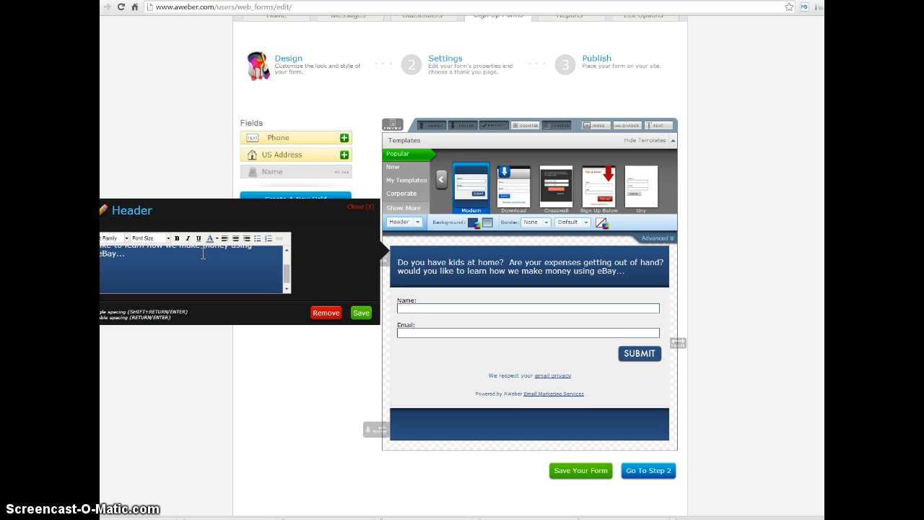
pyautogui.write('Sign-u')
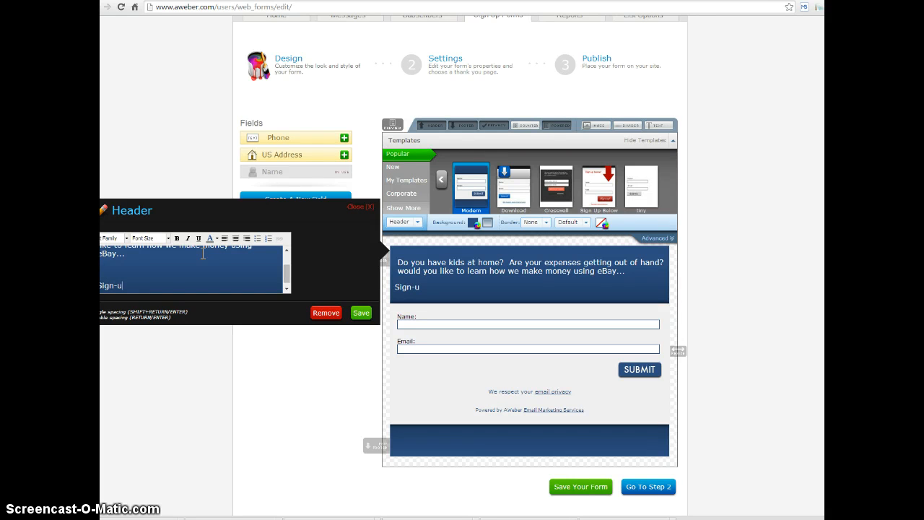
pyautogui.write('p and get ou')
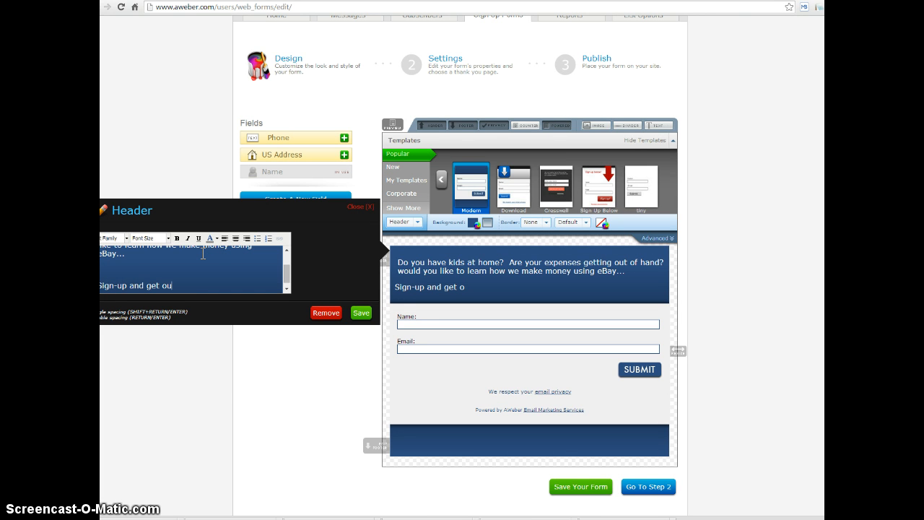
pyautogui.write('t')
pyautogui.press('BackSpace')
pyautogui.press('BackSpace')
pyautogui.press('BackSpace')
pyautogui.press('BackSpace')
pyautogui.press('BackSpace')
pyautogui.press('BackSpace')
pyautogui.press('BackSpace')
pyautogui.press('BackSpace')
pyautogui.press('BackSpace')
pyautogui.write('d get our FREE info....')
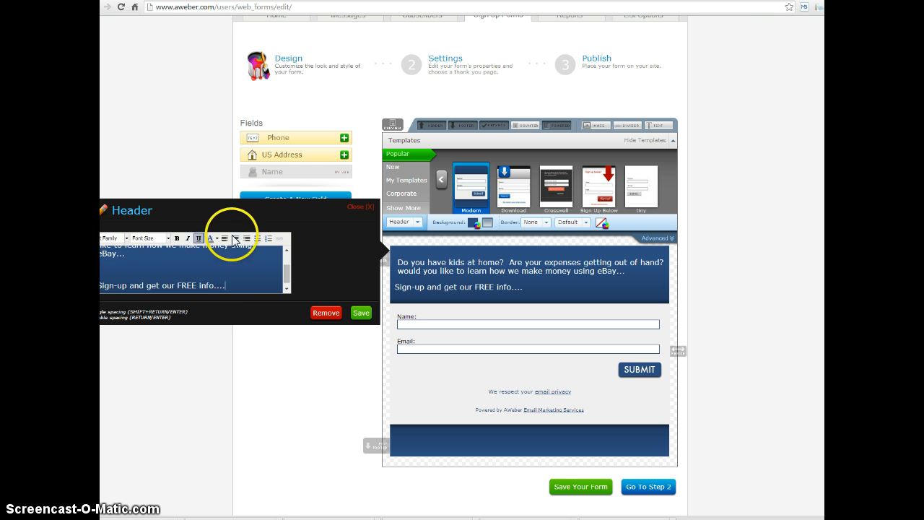
# Step: Make all the header text bold and centred, and save the header
pyautogui.click(226, 284)
pyautogui.moveTo(226, 283); pyautogui.dragTo(101, 249)
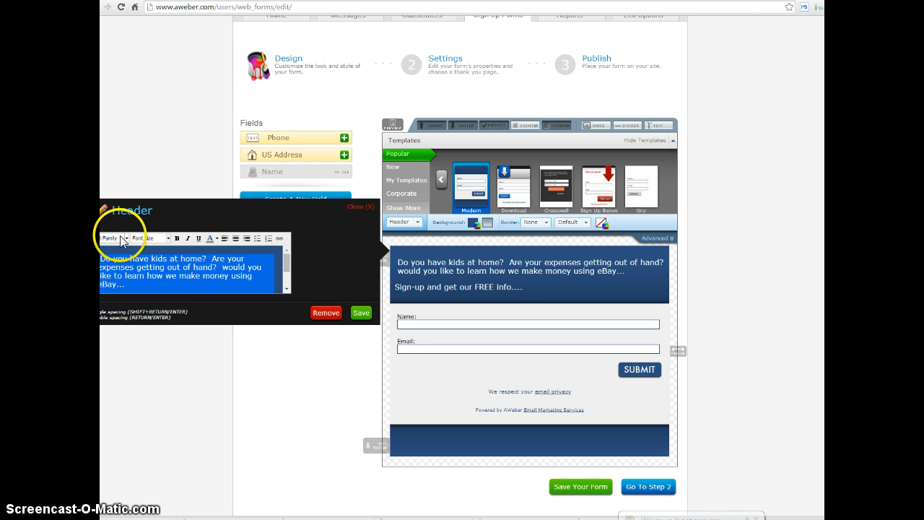
pyautogui.click(176, 238)
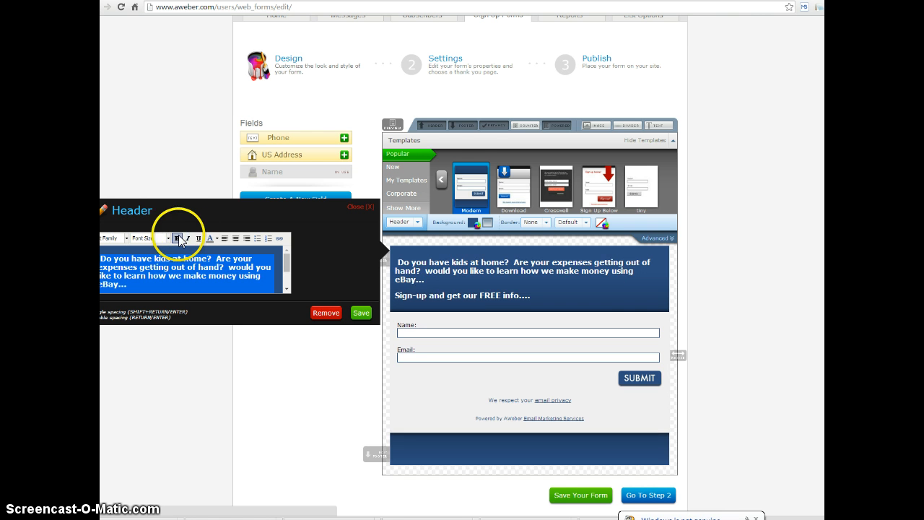
pyautogui.click(236, 238)
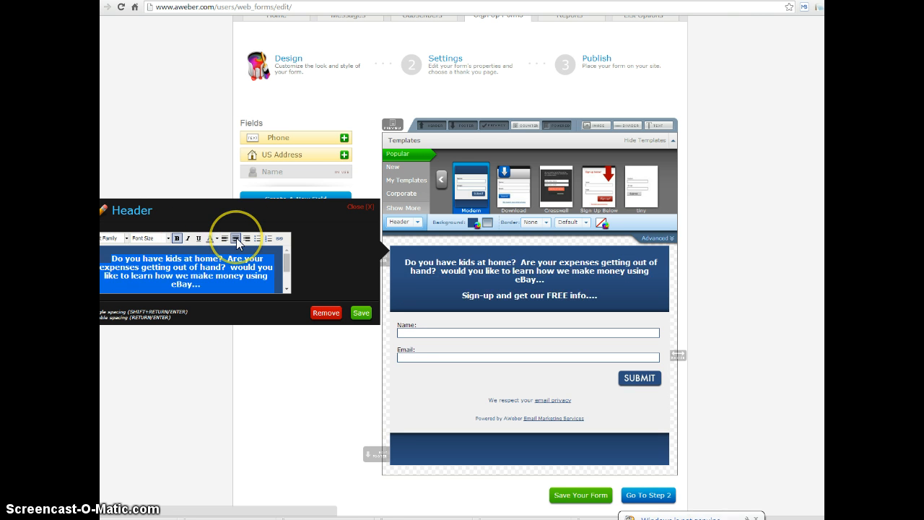
pyautogui.click(361, 314)
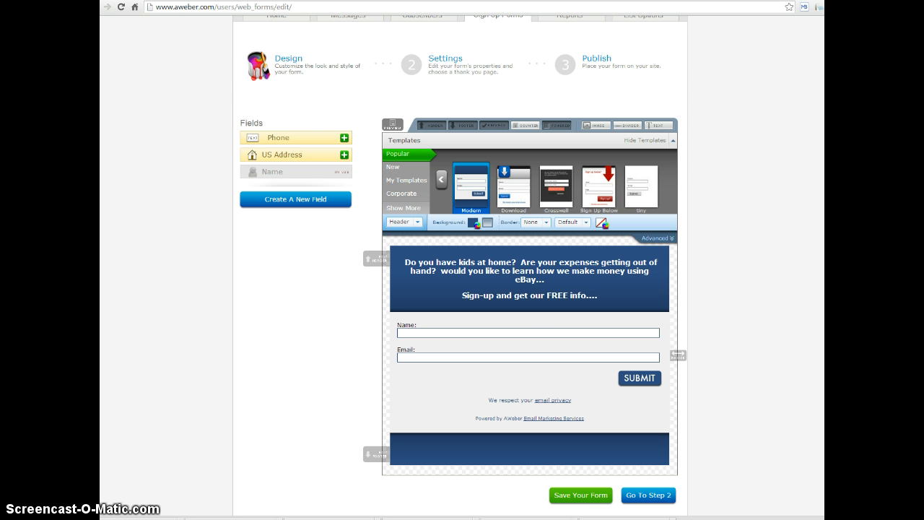
# Step: Add the Phone field below Email with its default settings, and remove it from the form
pyautogui.scroll(-1, 462, 288)
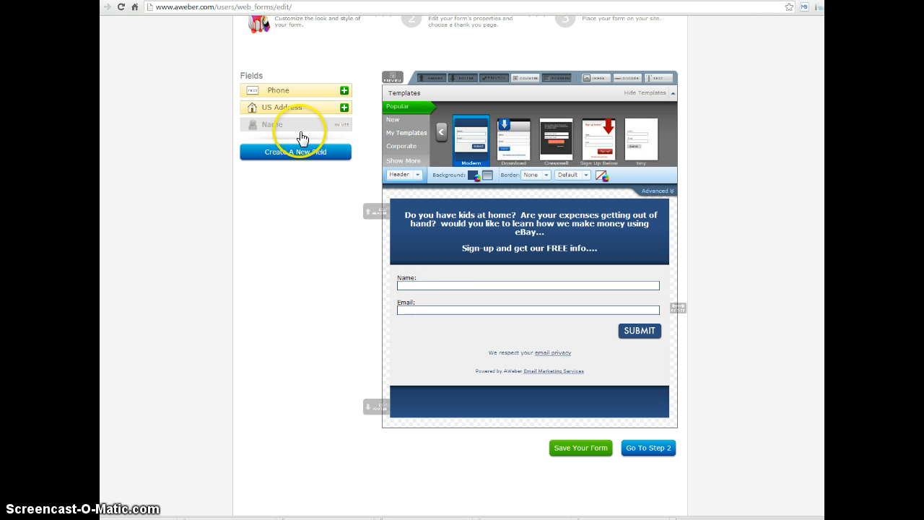
pyautogui.click(289, 92)
pyautogui.click(433, 220)
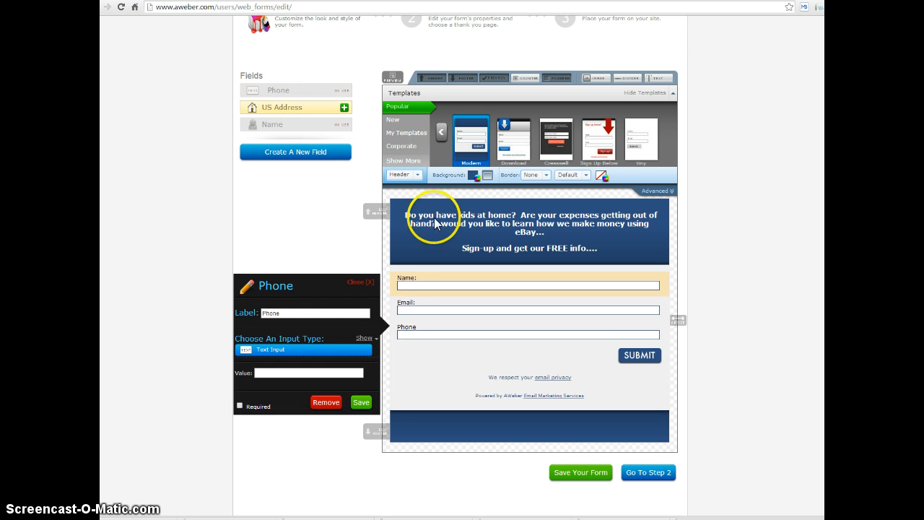
pyautogui.click(360, 402)
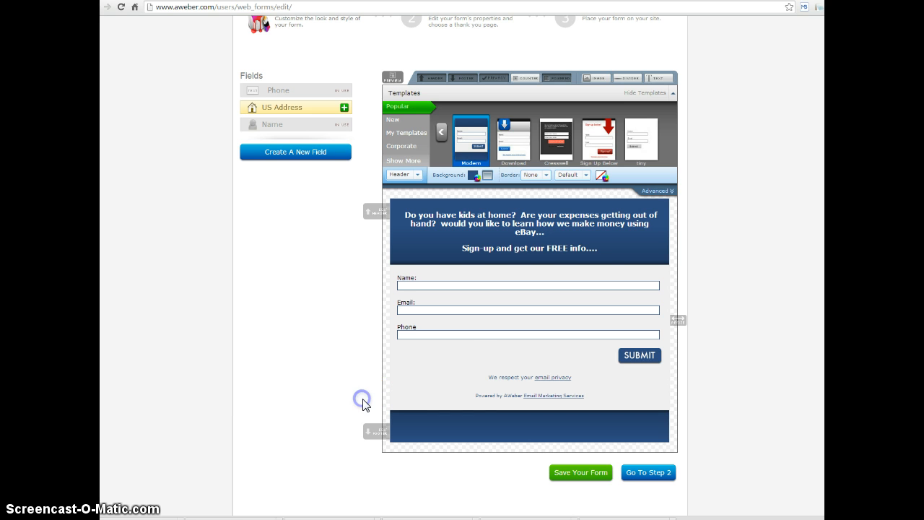
pyautogui.moveTo(449, 330)
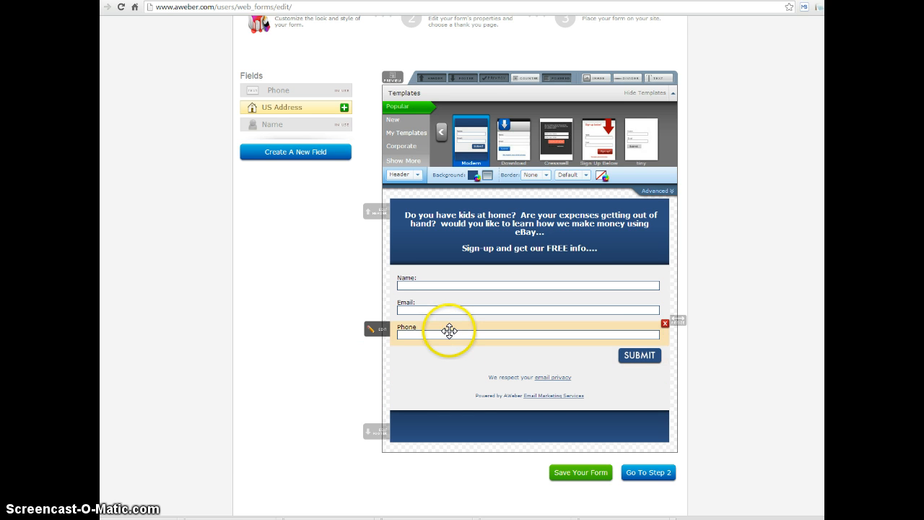
pyautogui.click(662, 325)
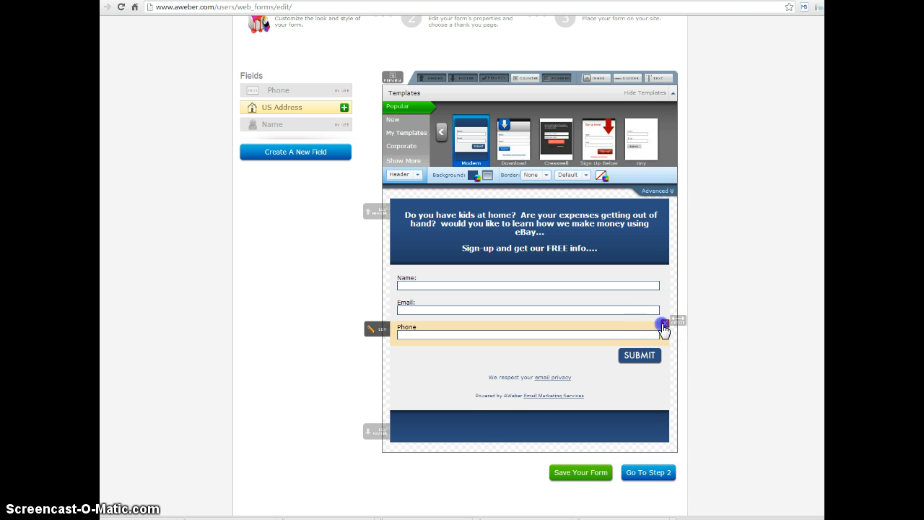
# Step: Try to create a custom field named "How much income do you need per month?" and remove it from the form
pyautogui.click(275, 154)
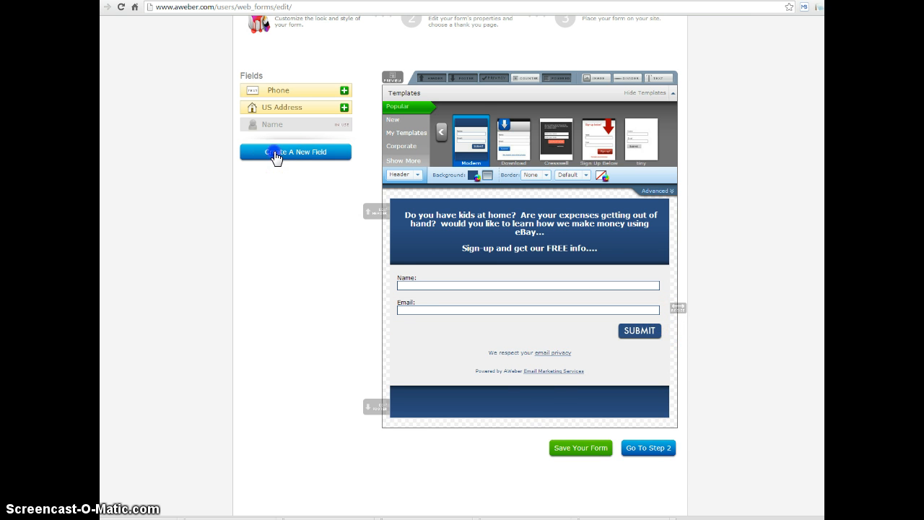
pyautogui.click(289, 348)
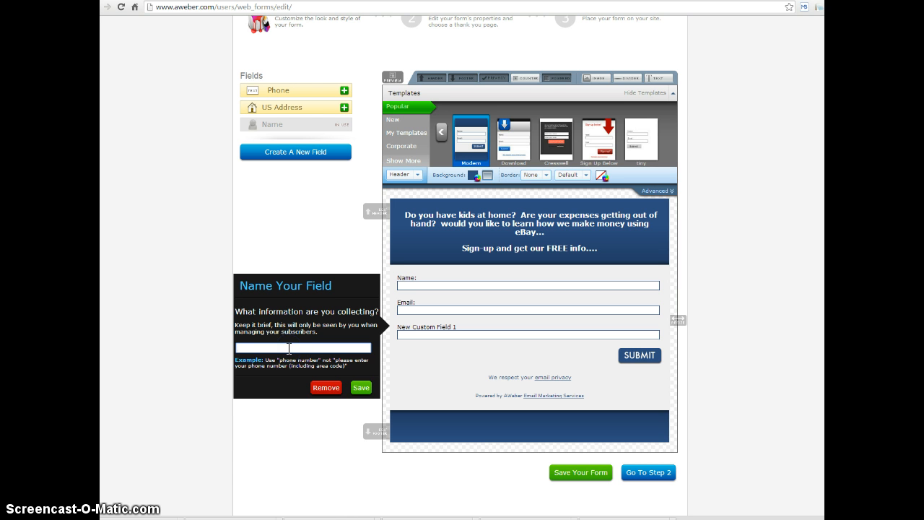
pyautogui.write('How much income do you need per month?')
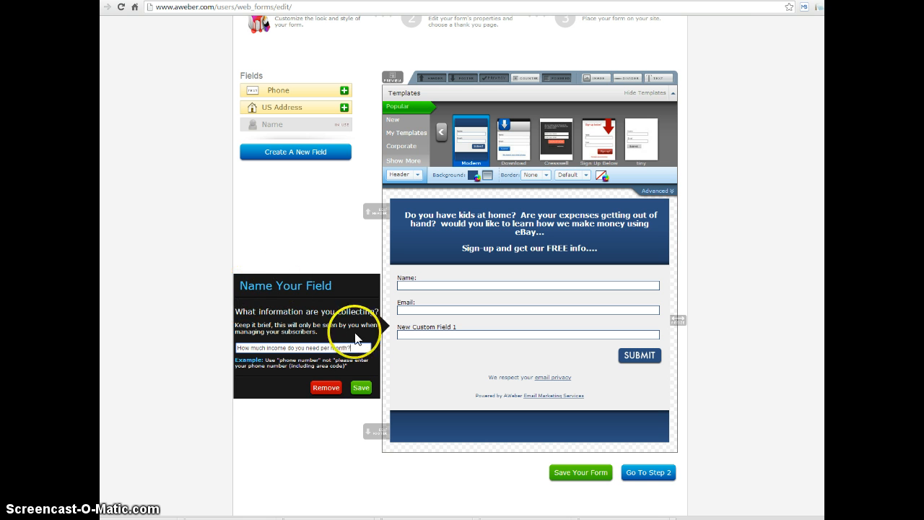
pyautogui.click(361, 387)
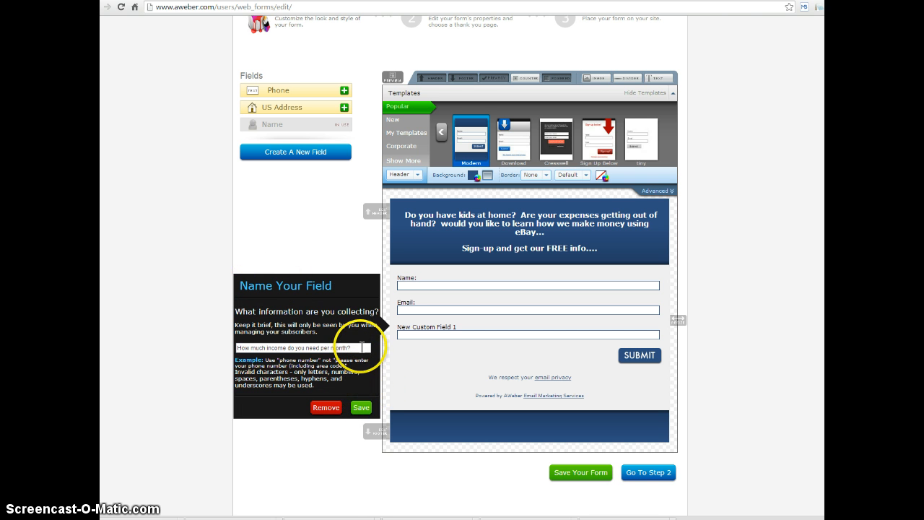
pyautogui.click(330, 408)
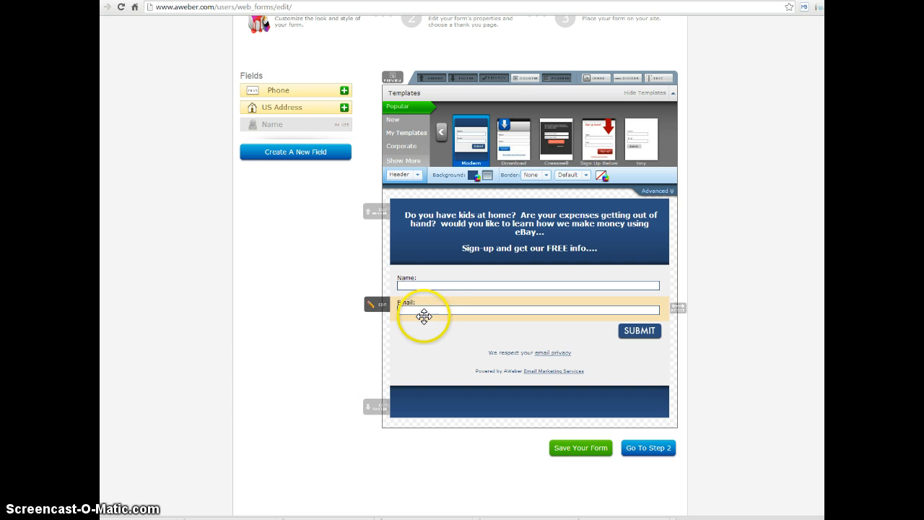
# Step: Create a custom field named "have you been in a business before" below Email, keeping its default label and input type
pyautogui.click(310, 161)
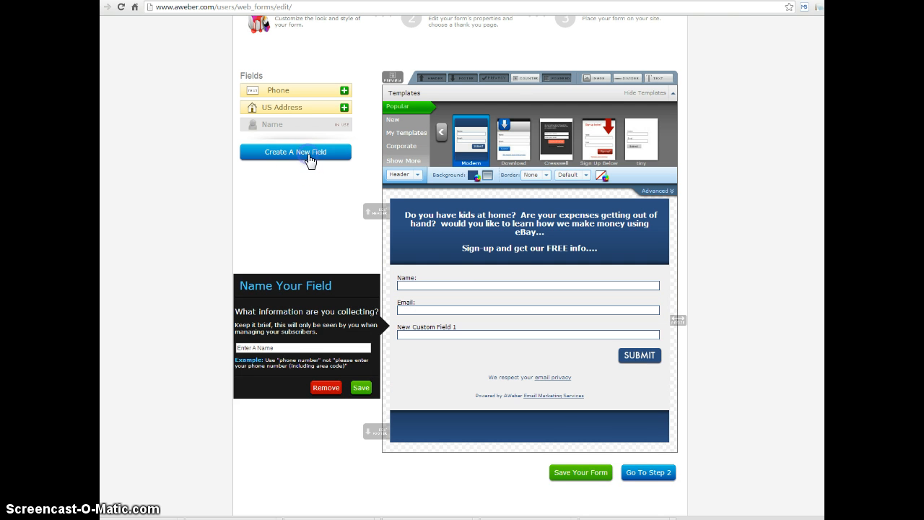
pyautogui.click(293, 347)
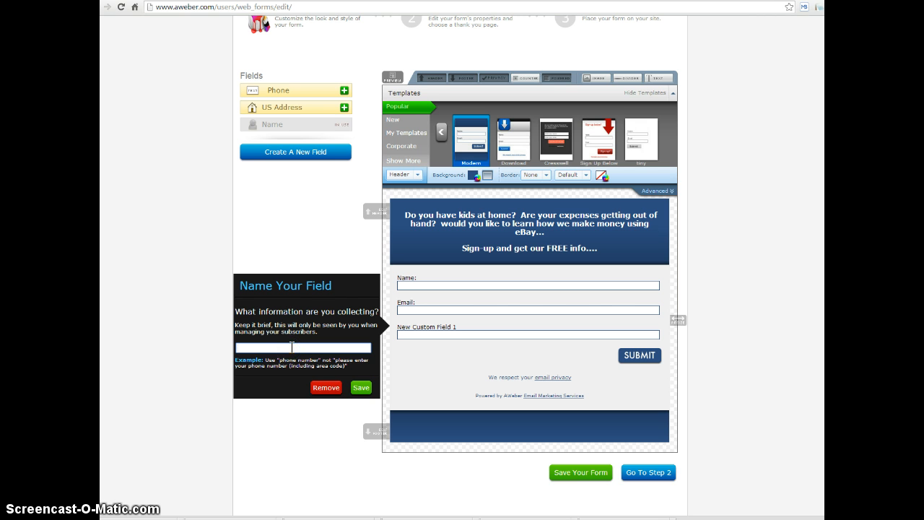
pyautogui.write('have you been in a business before')
pyautogui.click(366, 388)
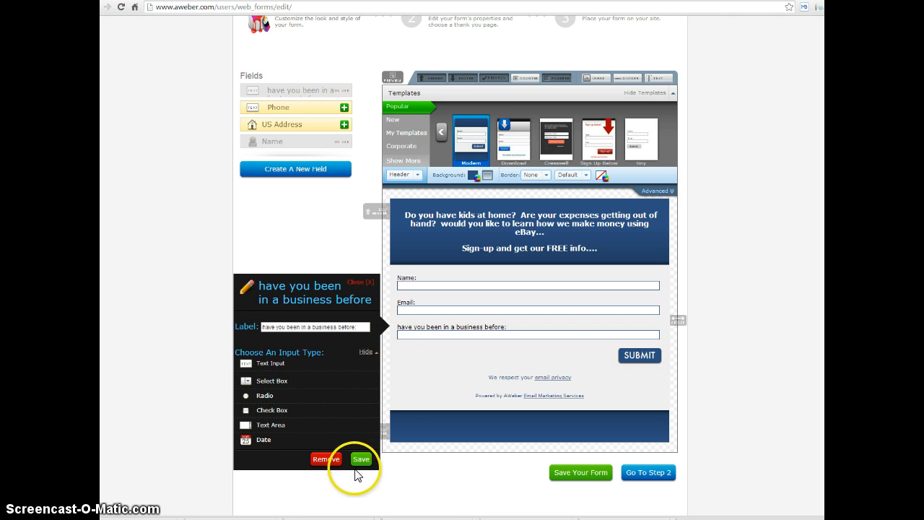
pyautogui.click(360, 460)
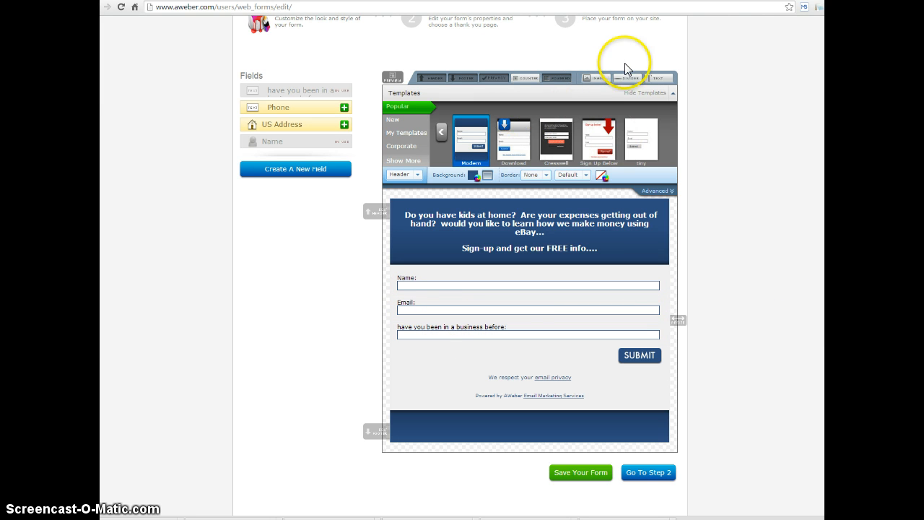
# Step: Add an image between the email privacy line and the "Powered by AWeber" line, using the copied eBay logo URL, and save it
pyautogui.click(593, 77)
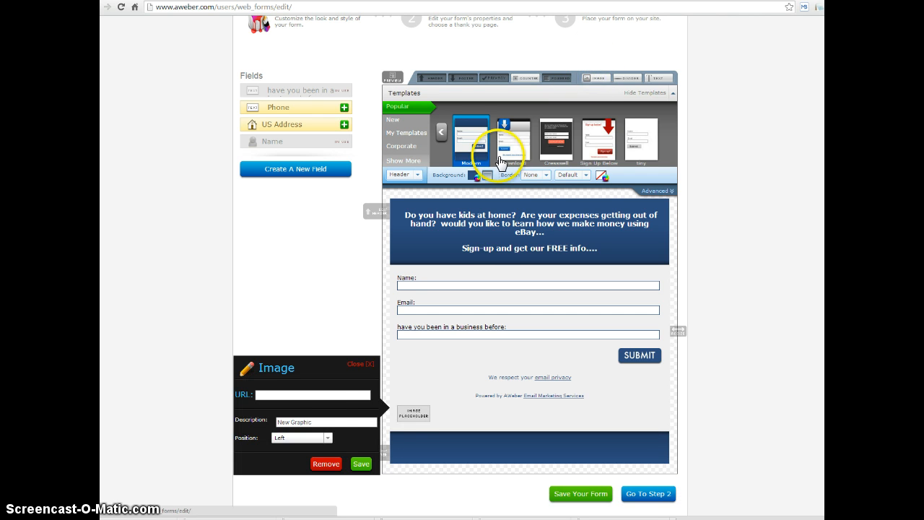
pyautogui.moveTo(411, 414); pyautogui.dragTo(412, 393)
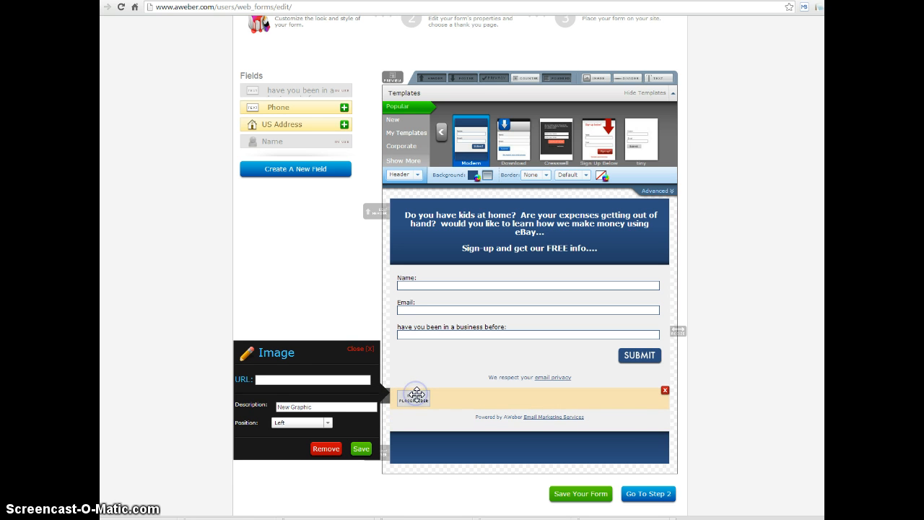
pyautogui.click(265, 379)
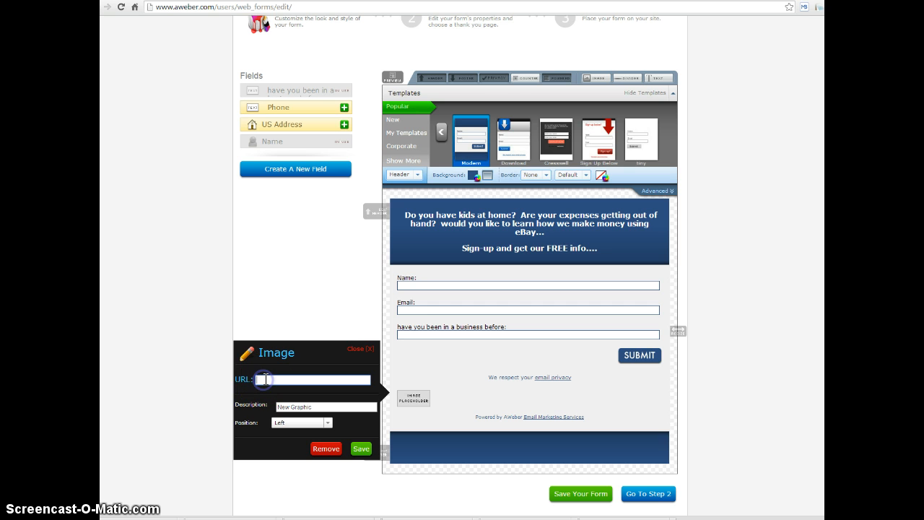
pyautogui.rightClick(267, 379)
pyautogui.click(290, 432)
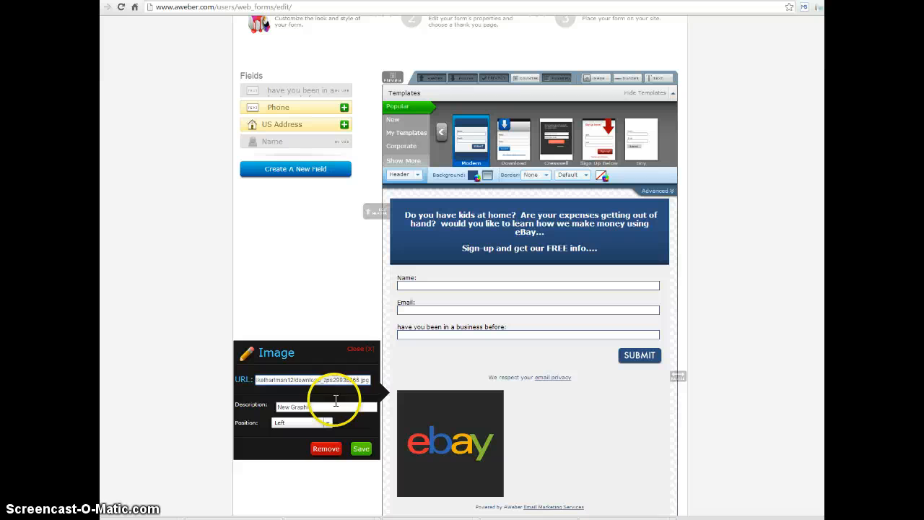
pyautogui.click(361, 449)
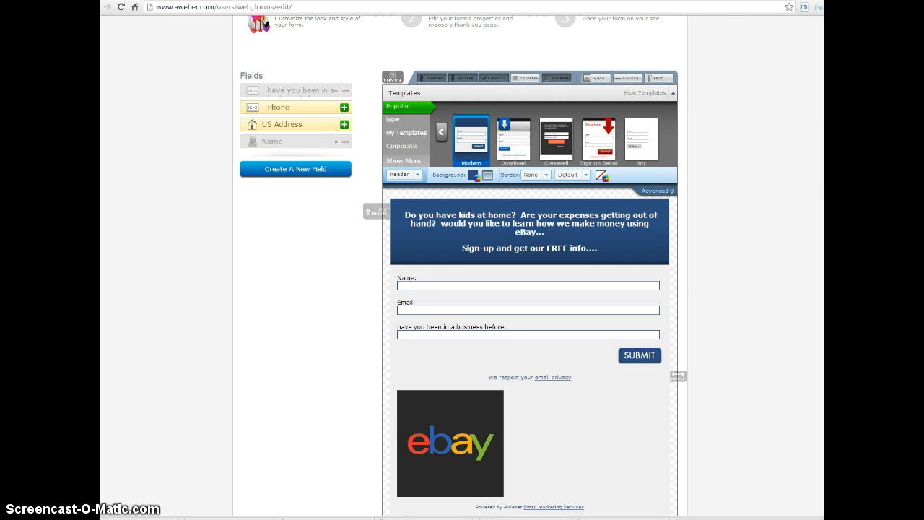
# Step: Add the footer text "you will be re-directed to our video once you click "submit."" and save the footer
pyautogui.scroll(-1, 462, 289)
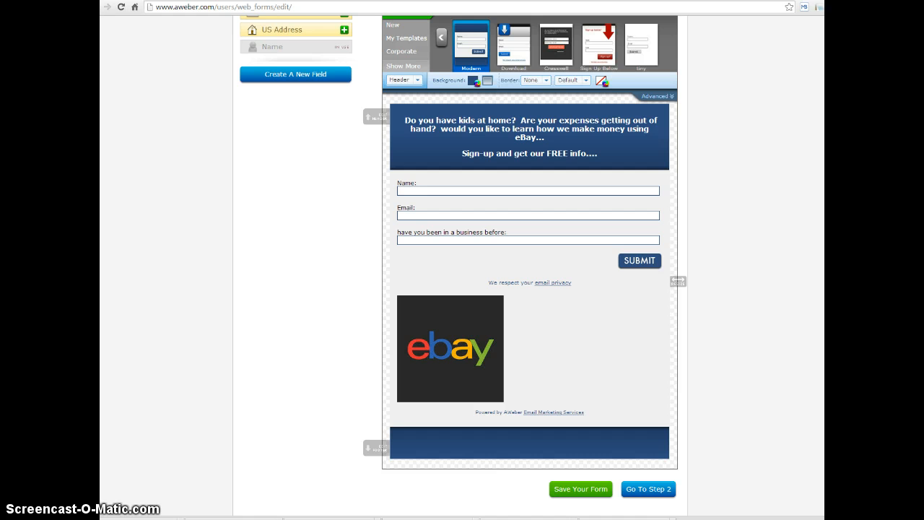
pyautogui.click(374, 451)
pyautogui.click(187, 442)
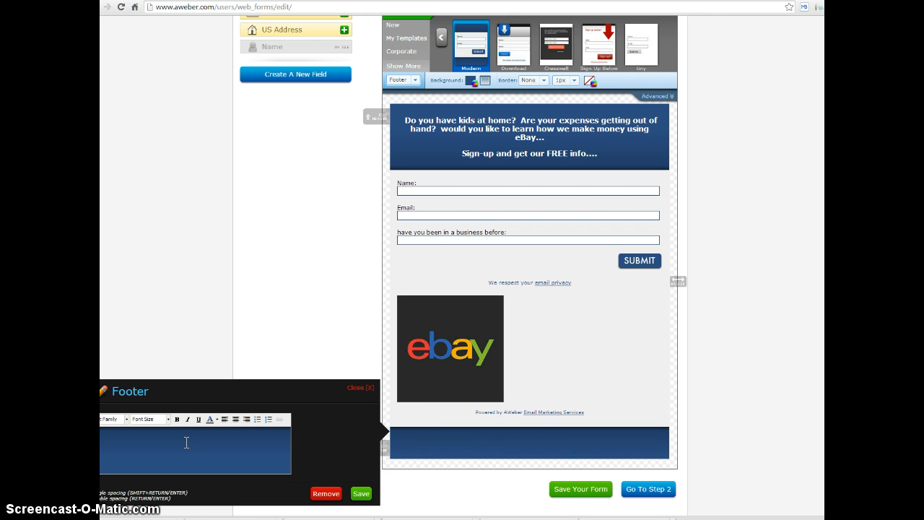
pyautogui.write('you will be re')
pyautogui.write('-directe')
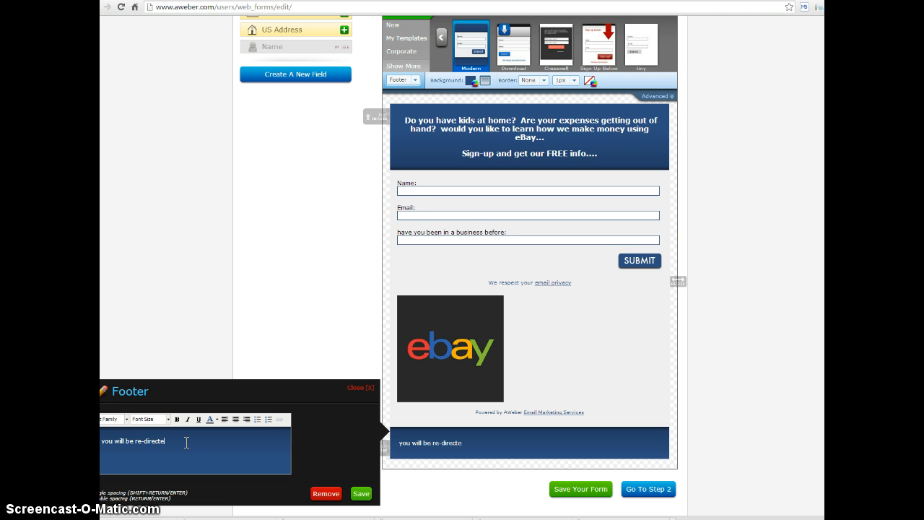
pyautogui.write('d to our video once you')
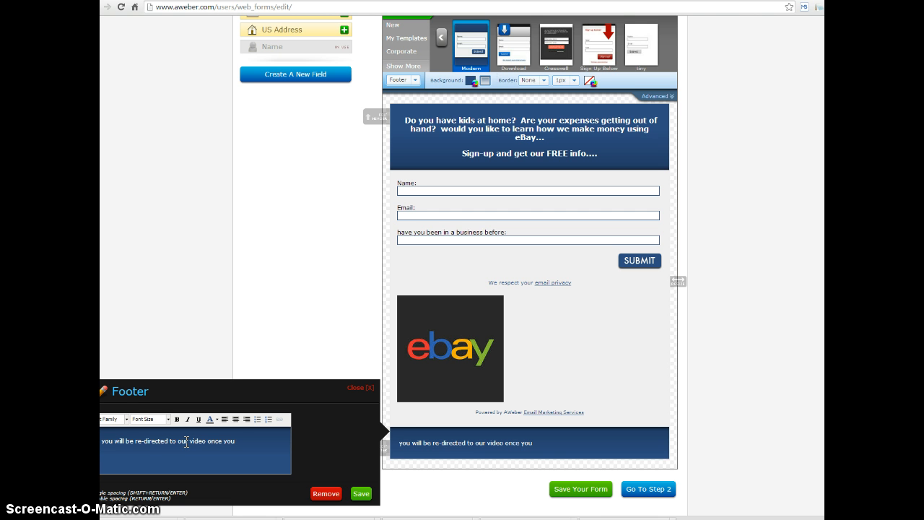
pyautogui.write(' click "submit.')
pyautogui.click(360, 493)
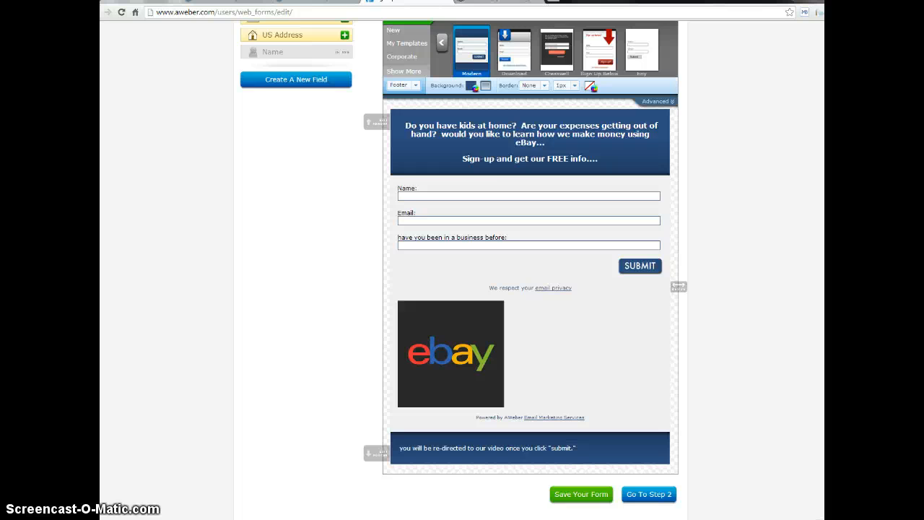
# Step: Save the form design and proceed to the form's basic settings
pyautogui.scroll(3, 461, 260)
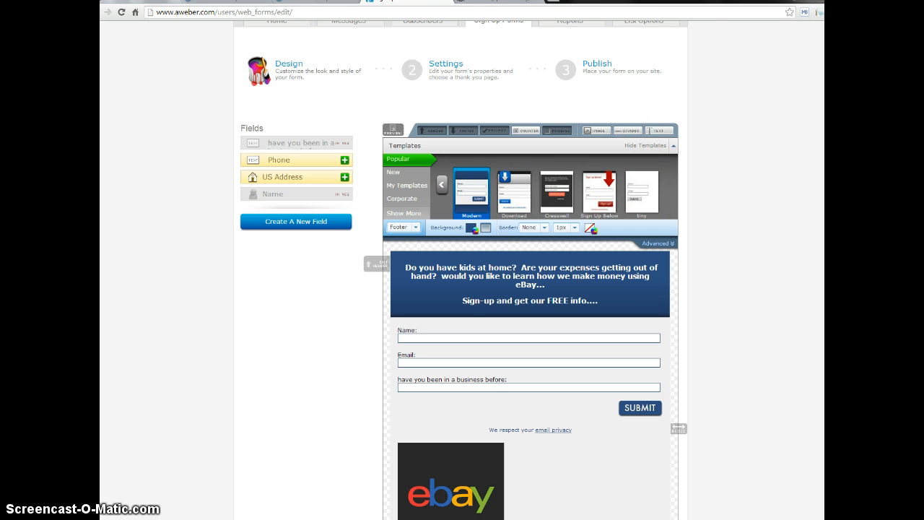
pyautogui.scroll(-2, 462, 289)
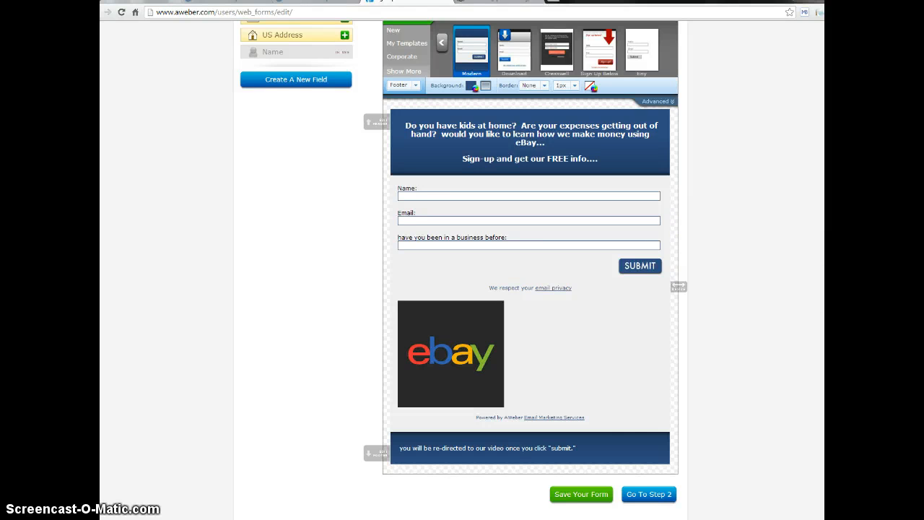
pyautogui.click(578, 496)
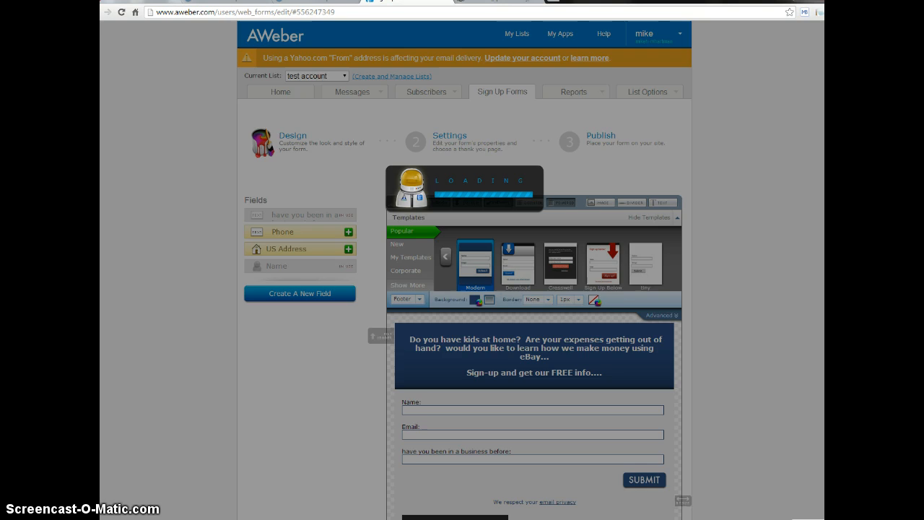
pyautogui.scroll(-3, 678, 498)
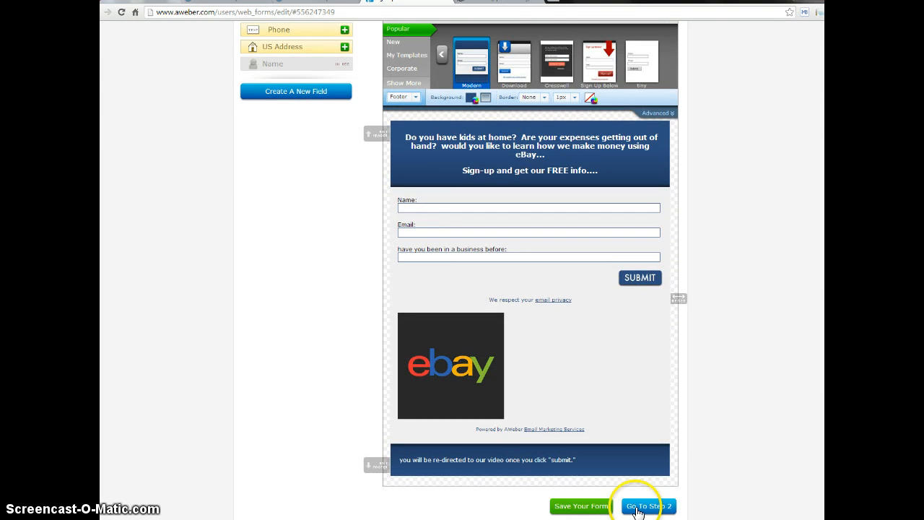
pyautogui.click(637, 507)
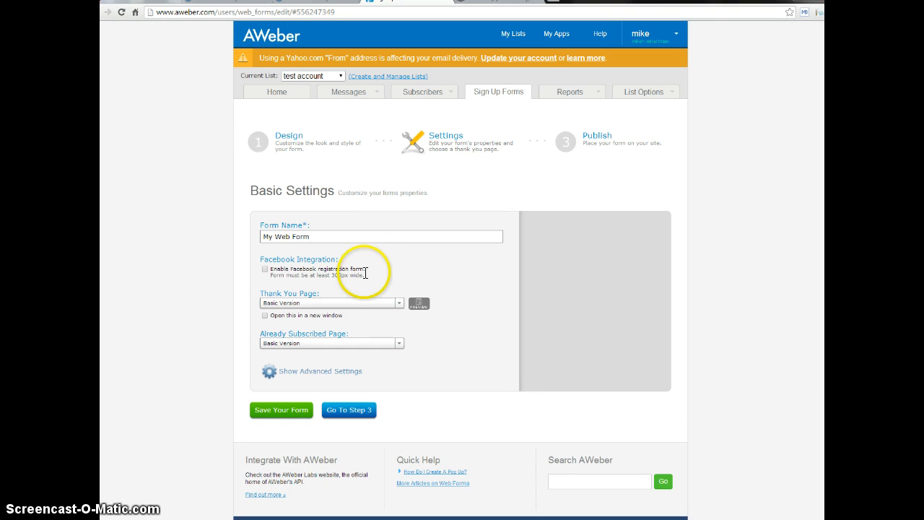
# Step: Rename the form as "Parents Sign-up Form"
pyautogui.click(324, 236)
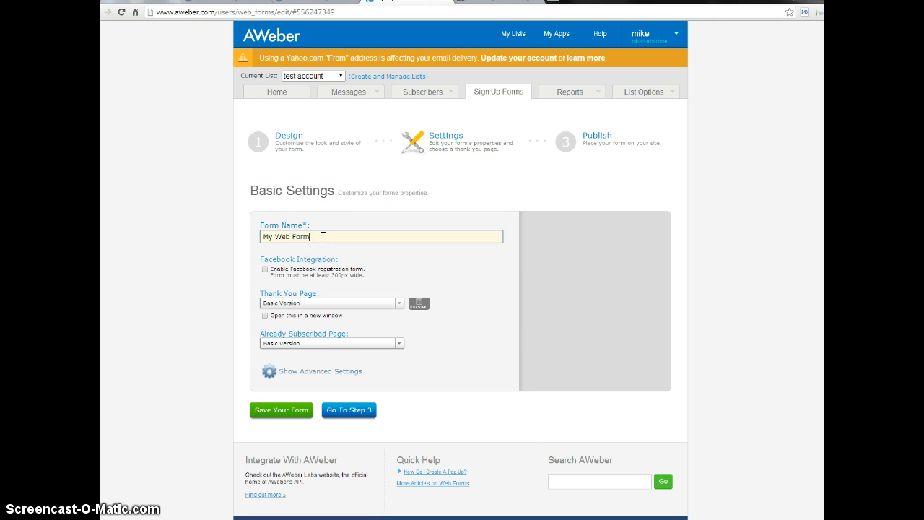
pyautogui.press('BackSpace')
pyautogui.press('BackSpace')
pyautogui.press('BackSpace')
pyautogui.press('BackSpace')
pyautogui.press('BackSpace')
pyautogui.press('BackSpace')
pyautogui.press('BackSpace')
pyautogui.press('BackSpace')
pyautogui.press('BackSpace')
pyautogui.press('BackSpace')
pyautogui.press('BackSpace')
pyautogui.write('Parents Sign-up form')
pyautogui.click(321, 236)
pyautogui.press('BackSpace')
pyautogui.write('F')
pyautogui.press('BackSpace')
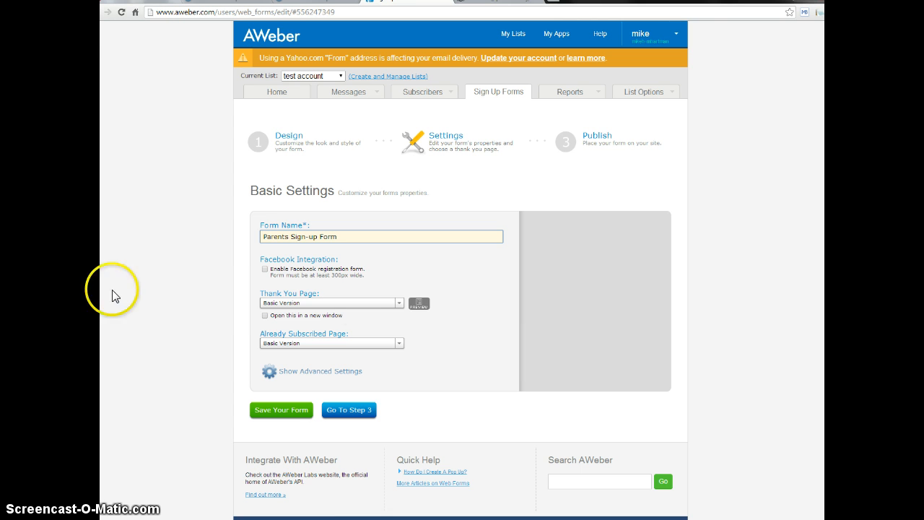
# Step: Preview the basic thank-you page, close the preview, and set the Thank You Page to Custom Page
pyautogui.click(418, 303)
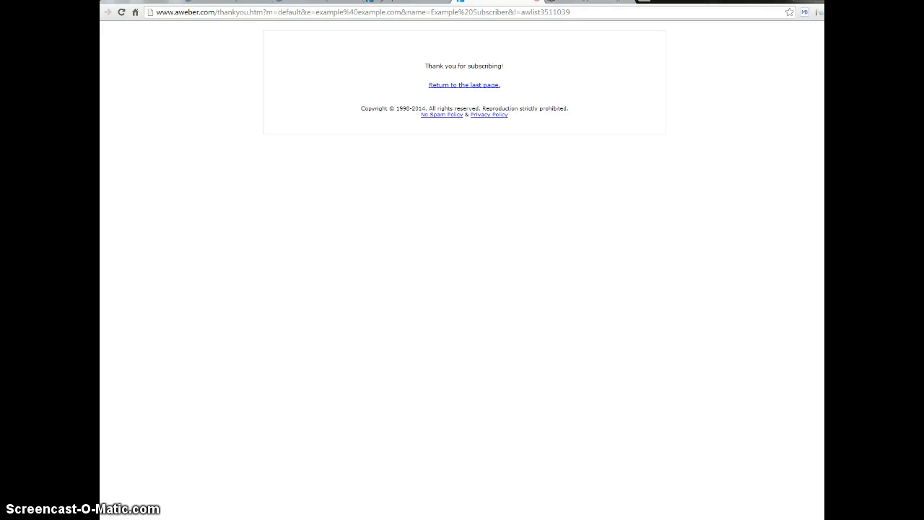
pyautogui.click(567, 3)
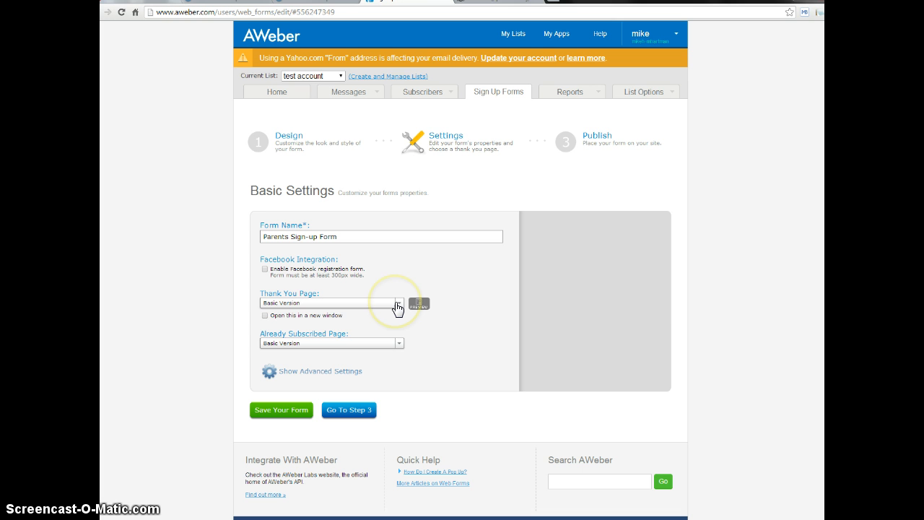
pyautogui.click(397, 304)
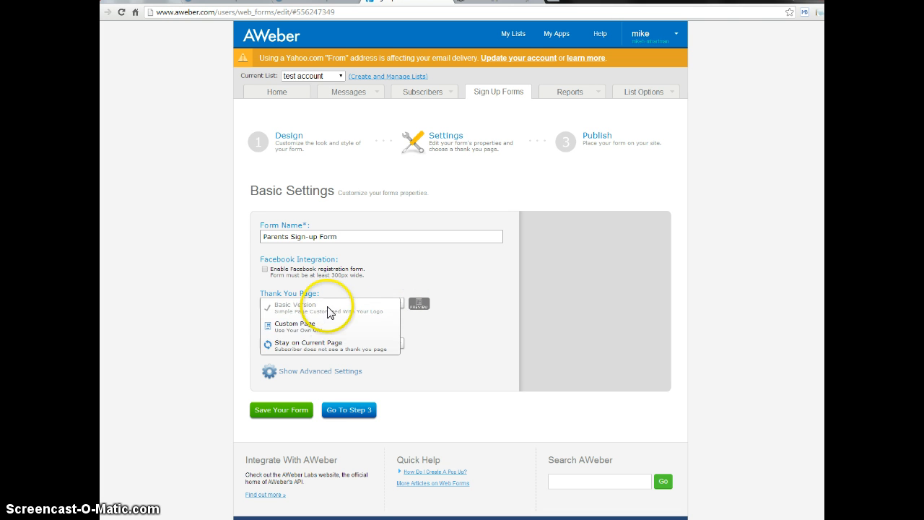
pyautogui.click(326, 330)
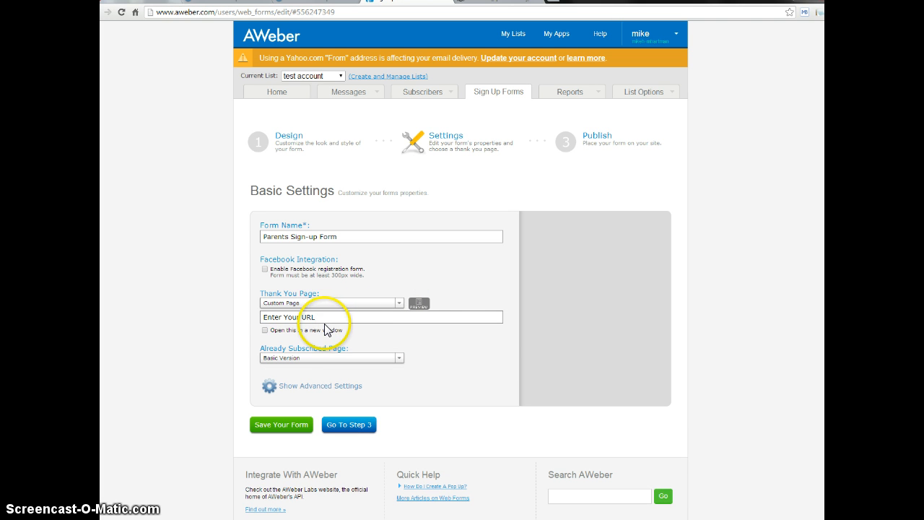
pyautogui.click(330, 320)
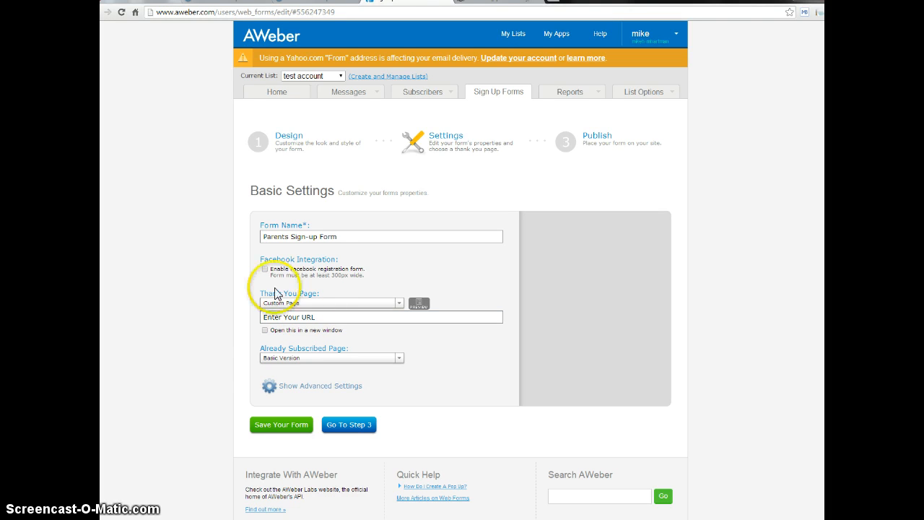
pyautogui.click(329, 316)
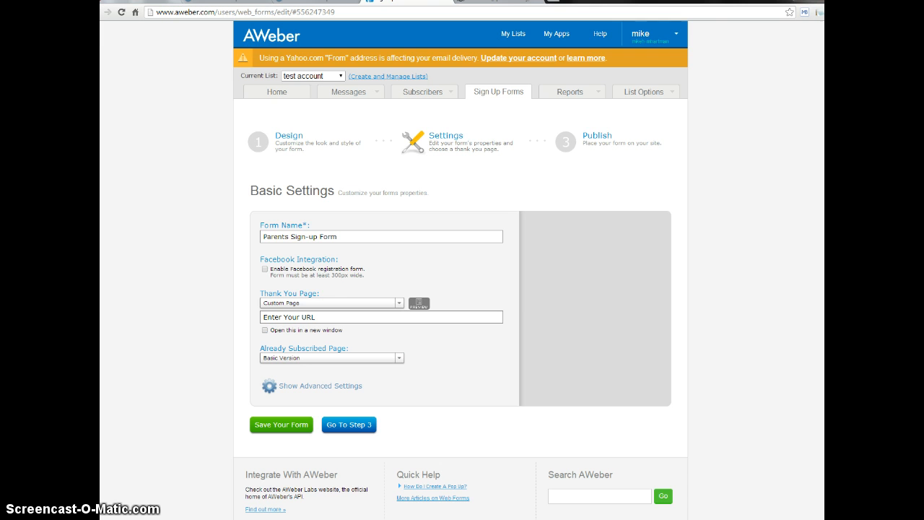
# Step: Save the form settings and publish the form with the Have AWeber Host My Form option to get its link
pyautogui.click(279, 427)
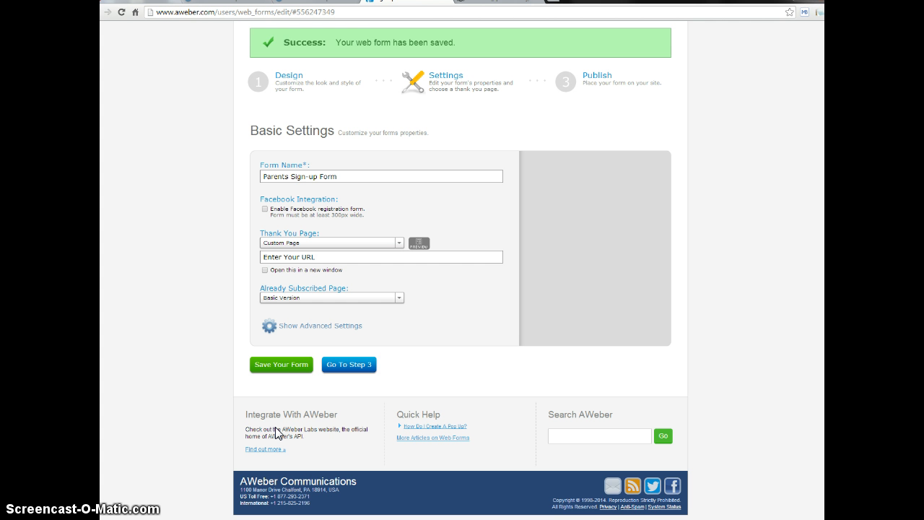
pyautogui.click(343, 367)
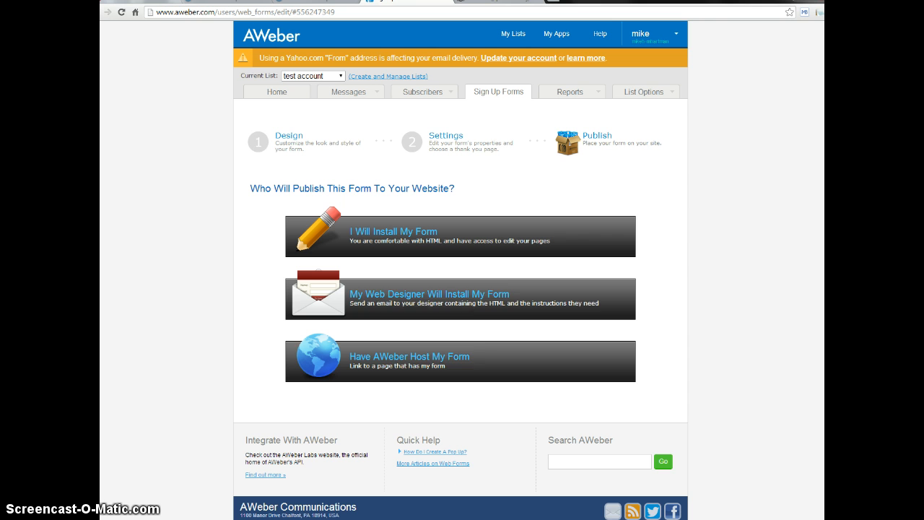
pyautogui.click(433, 361)
pyautogui.click(457, 411)
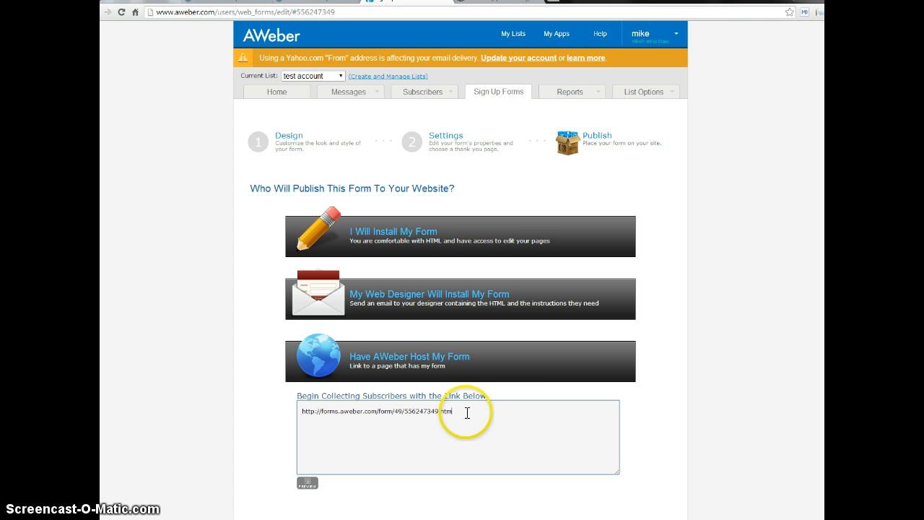
# Step: Copy the hosted form's full link from the Have AWeber Host My Form section
pyautogui.moveTo(456, 410); pyautogui.dragTo(283, 414)
pyautogui.hotkey('ctrl', 'c')
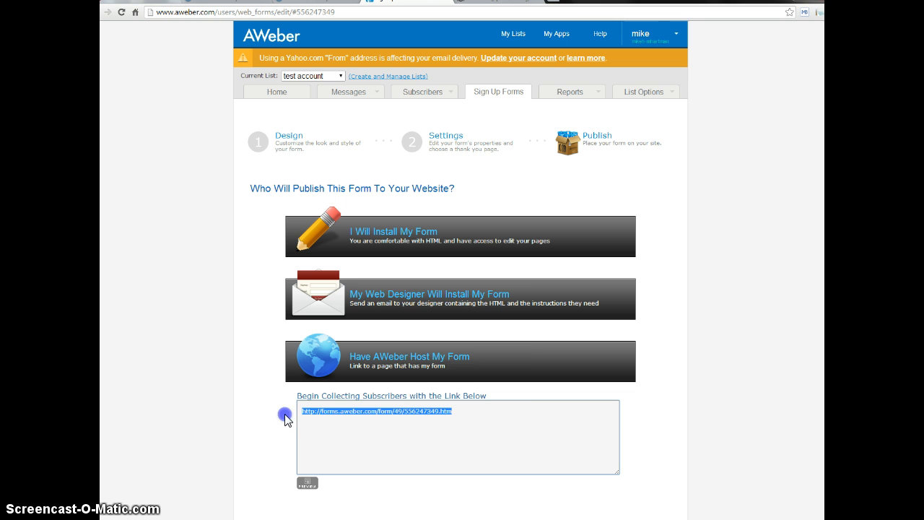
pyautogui.rightClick(315, 411)
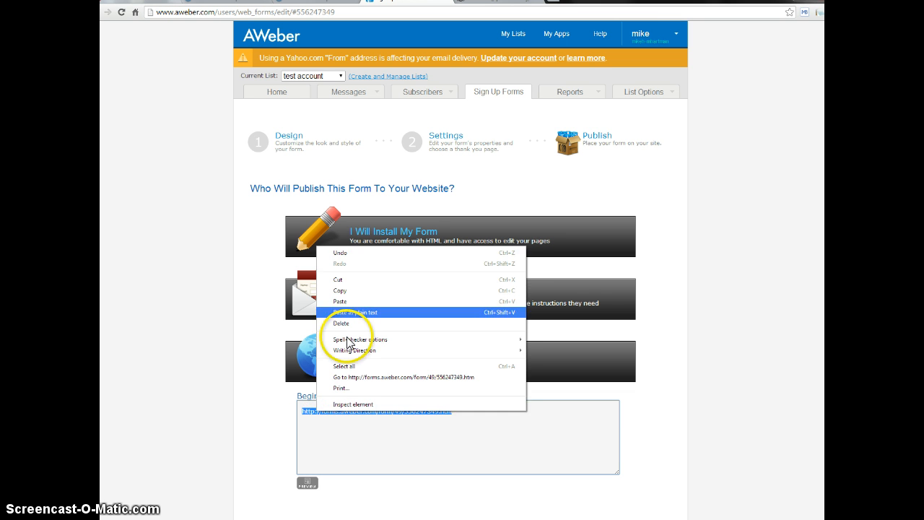
pyautogui.click(340, 290)
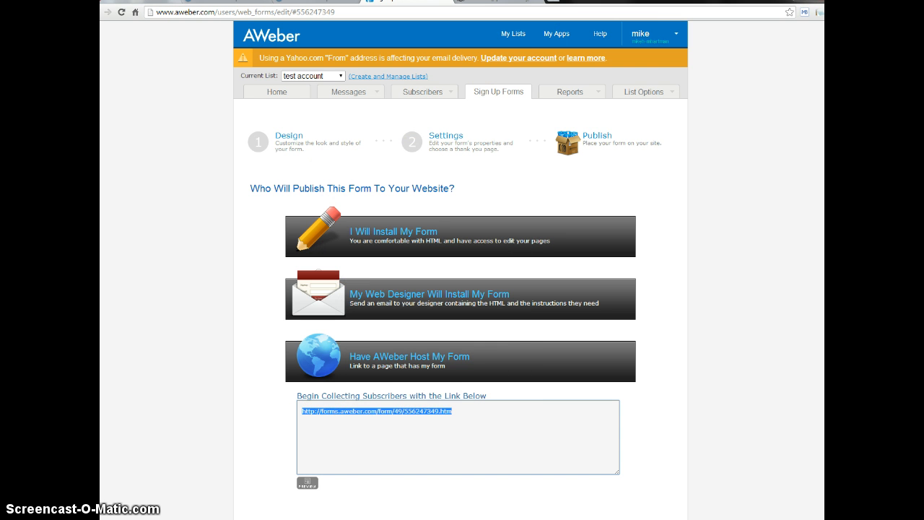
pyautogui.click(554, 2)
pyautogui.click(440, 11)
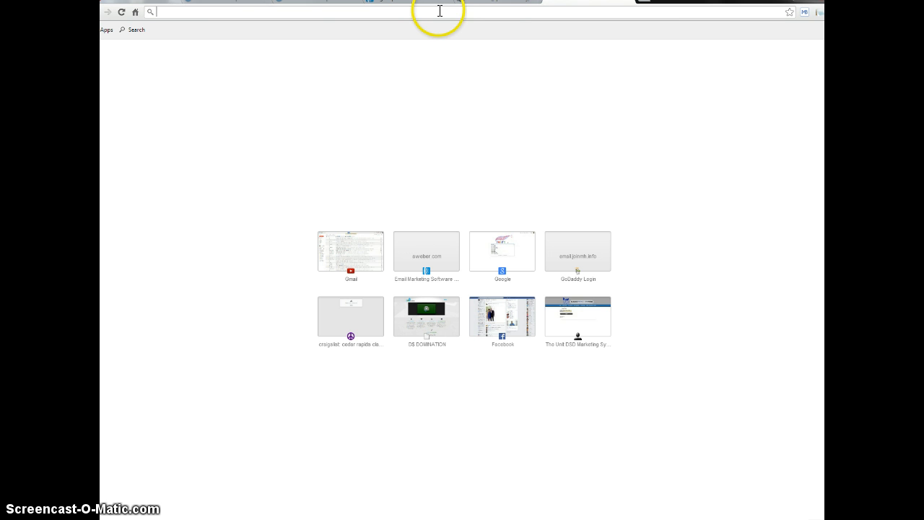
pyautogui.rightClick(439, 11)
pyautogui.click(464, 55)
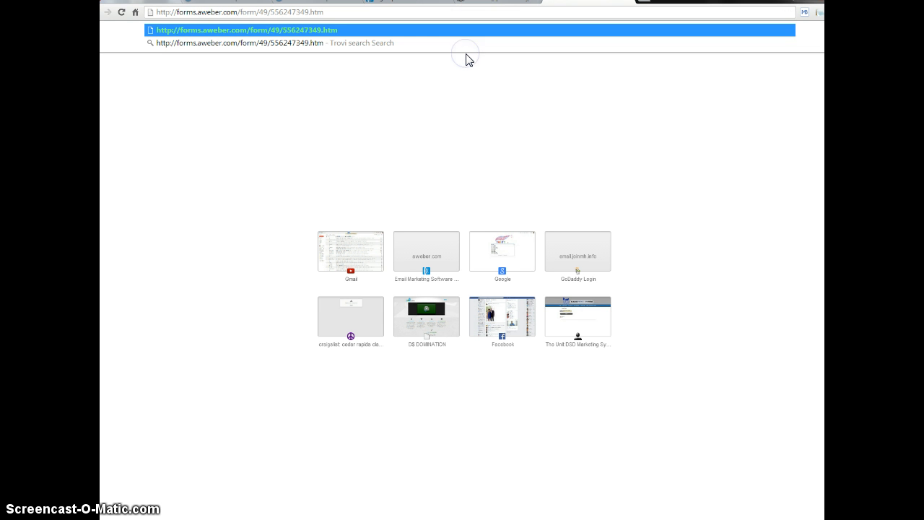
pyautogui.press('Return')
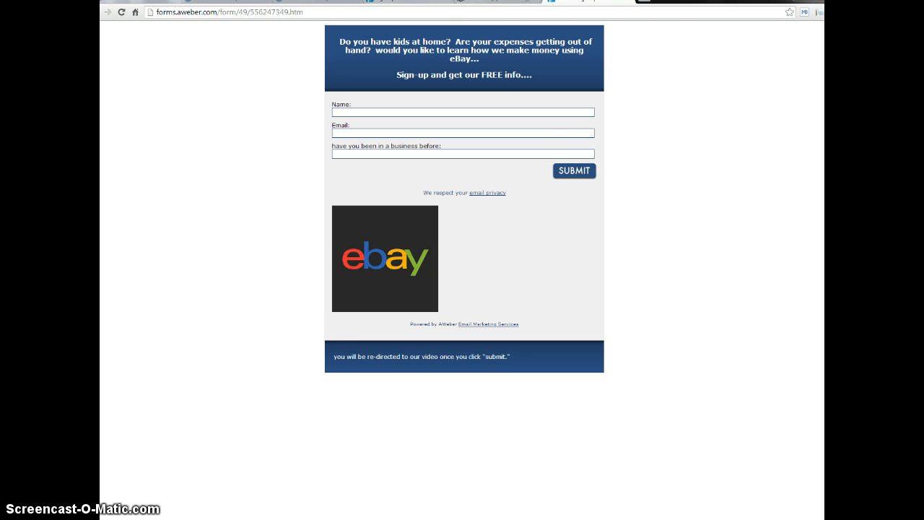
# Step: Review the form's publishing page and the live sign-up form in turn, and return to the publishing page
pyautogui.click(410, 1)
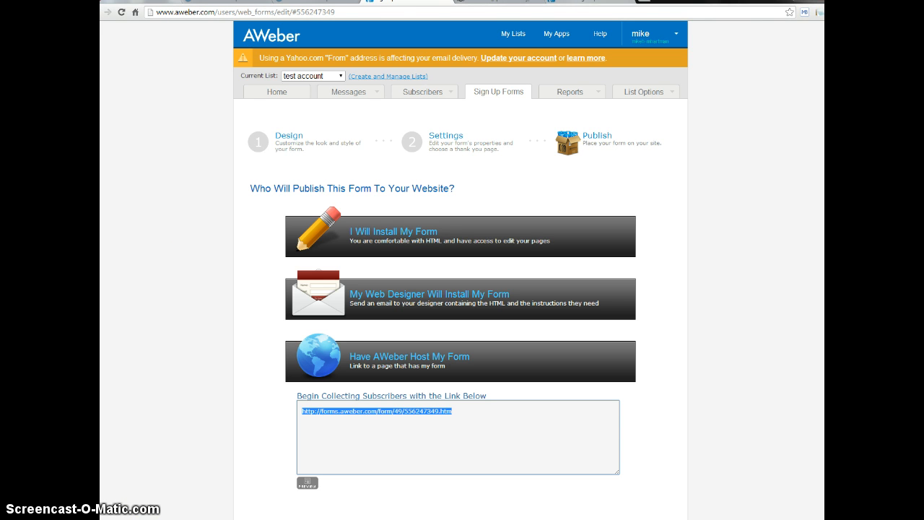
pyautogui.click(595, 1)
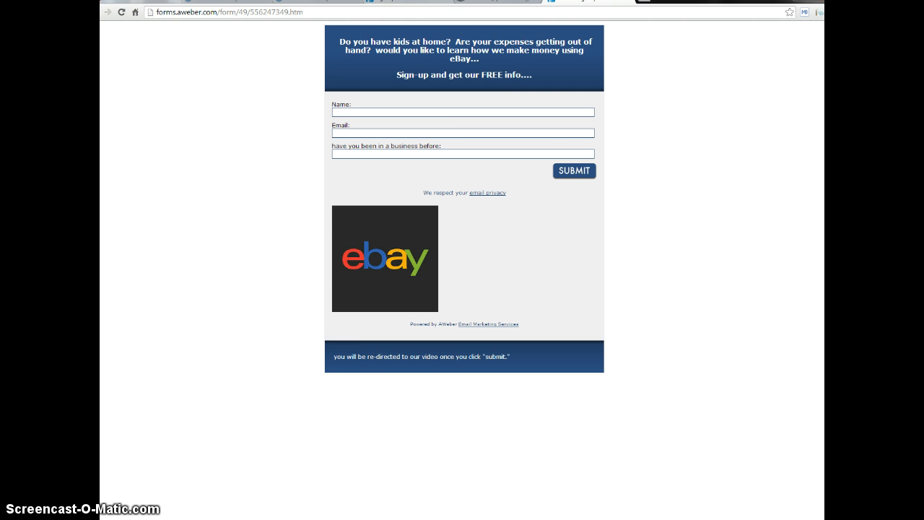
pyautogui.click(390, 3)
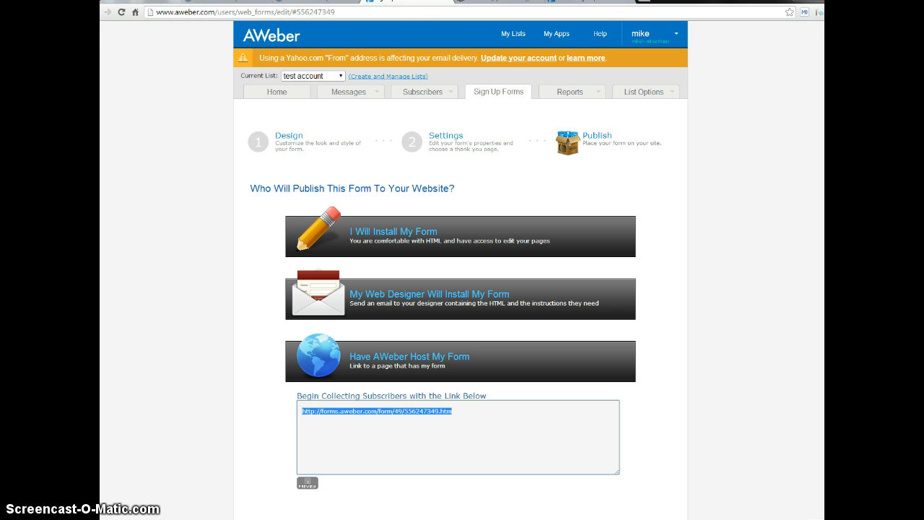